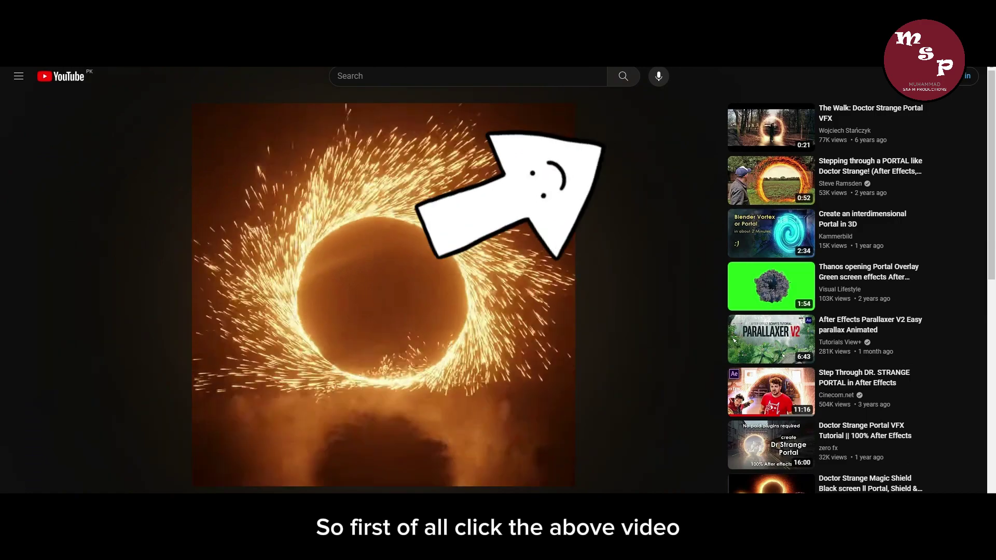
Pause the Doctor Strange Portal Effect video, expand its description and open the Gumroad download link
left_click(414, 374)
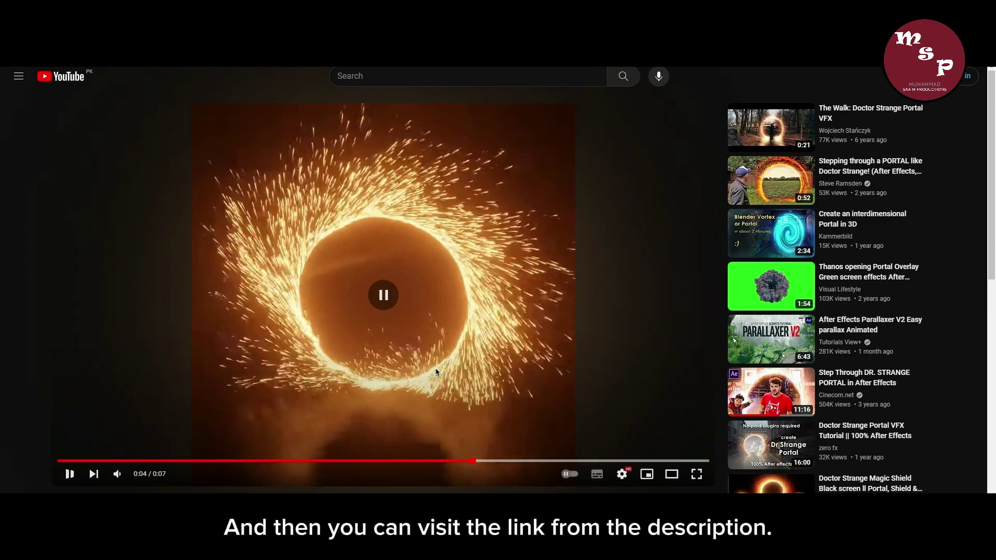
scroll(429, 374, "down", 4)
scroll(173, 358, "down", 3)
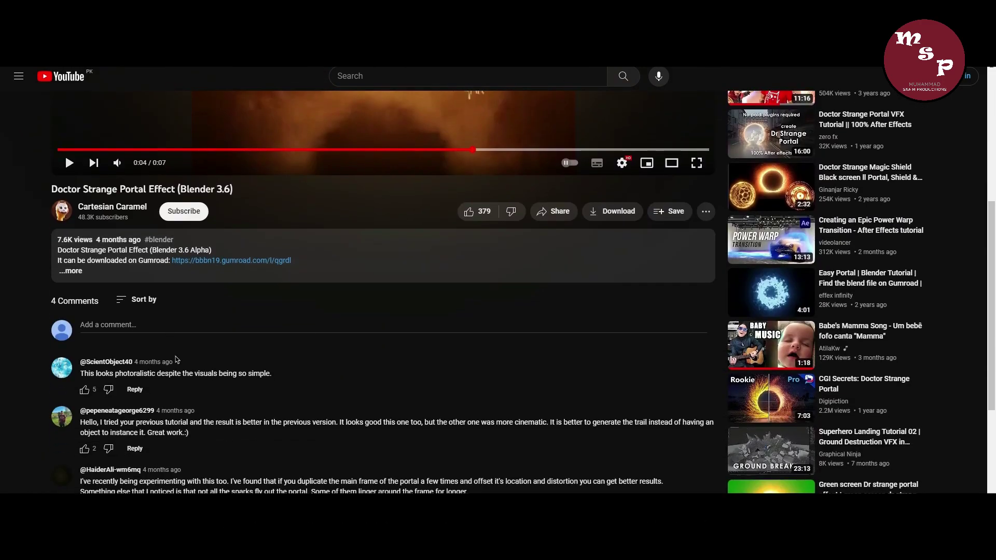
left_click(129, 212)
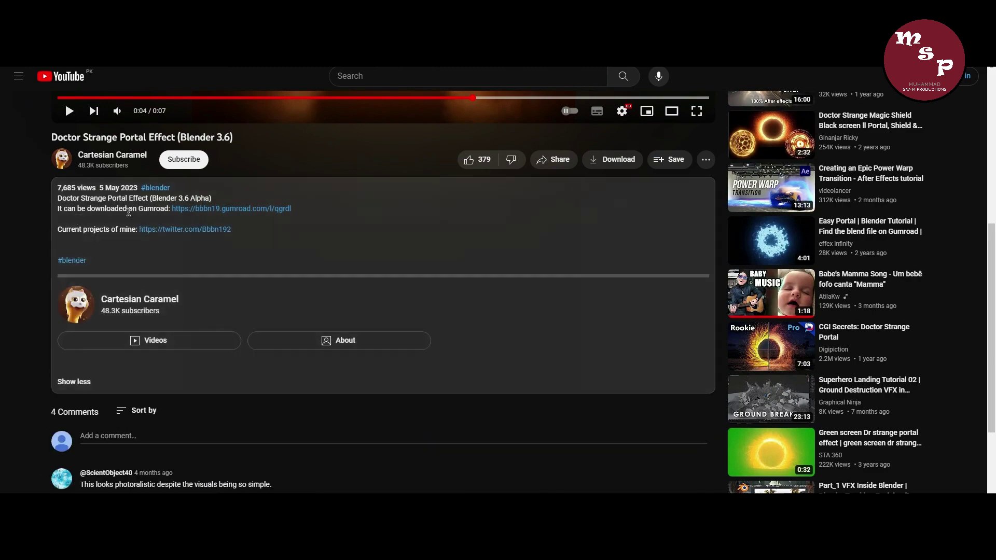
left_click(226, 210)
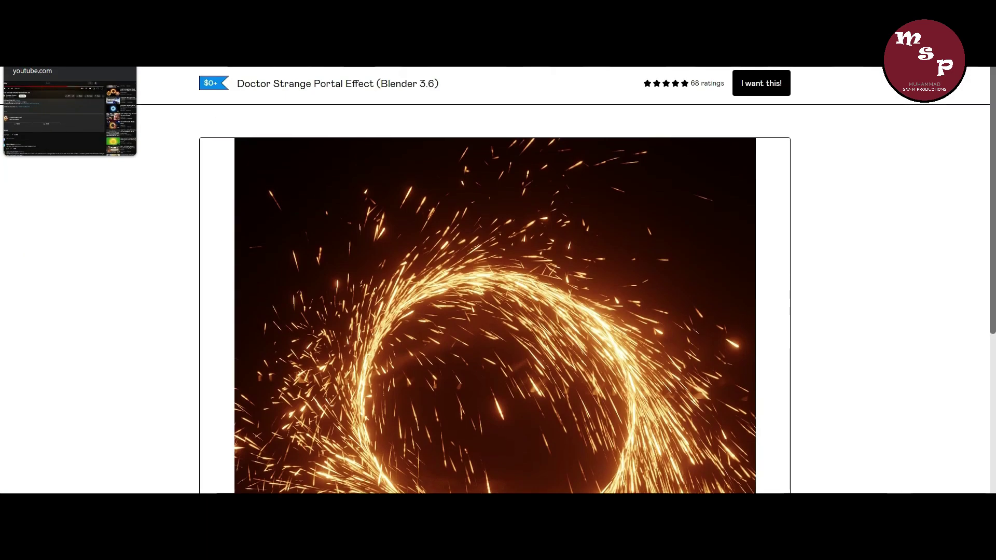
Request the Doctor Strange Portal Effect (Blender 3.6) file on its Gumroad page through the name-a-fair-price option
scroll(260, 98, "down", 5)
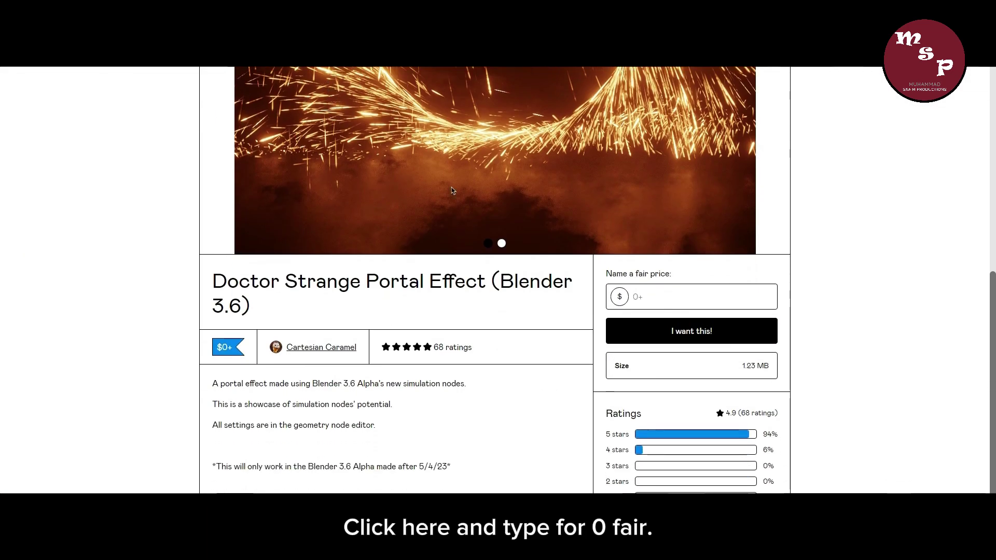
left_click(657, 289)
left_click(664, 337)
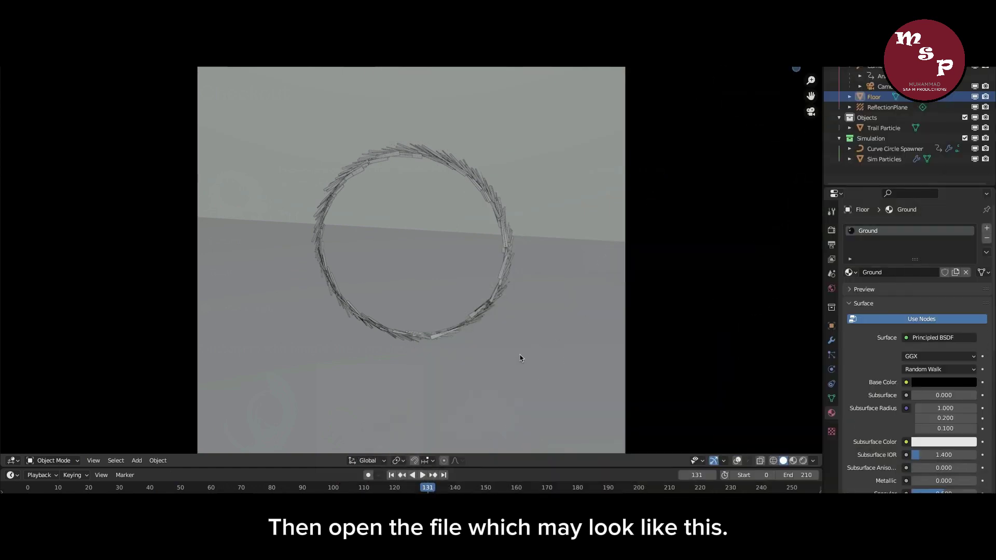
Play back the portal particle animation in the opened Blender file, stop it and go to frame 60
key("space")
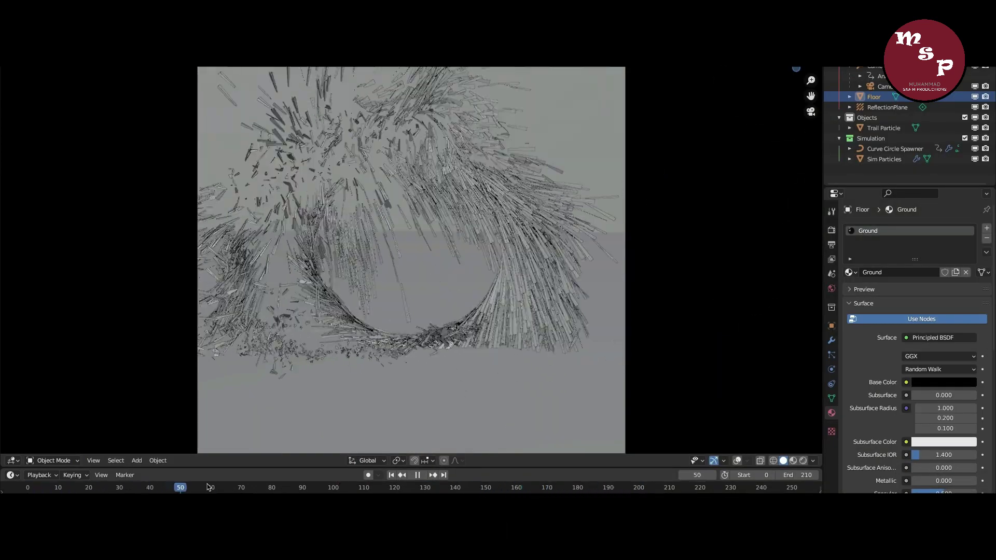
key("space")
left_click(210, 488)
scroll(561, 243, "down", 1)
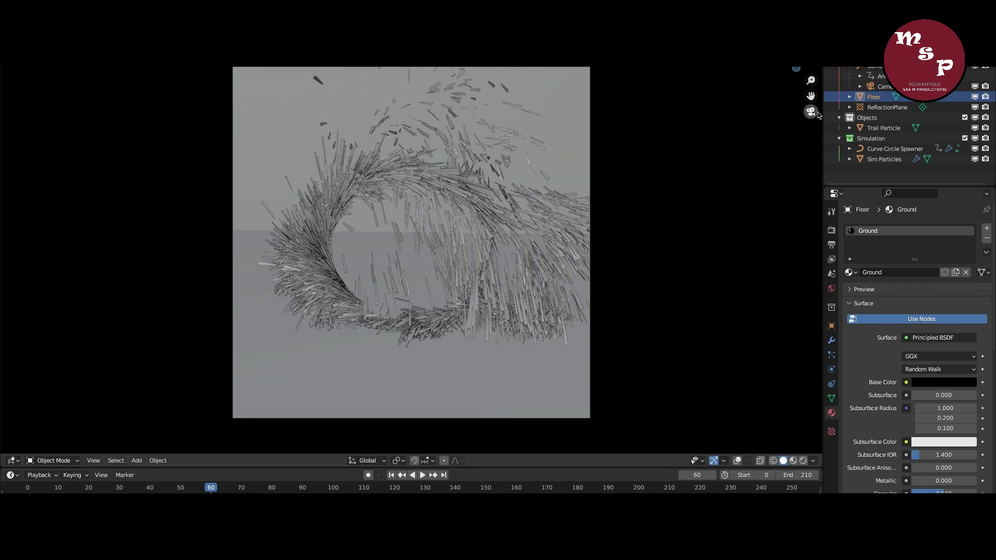
Set the scene's output resolution to 3840 px by 2160 px to match the main video
left_click(832, 255)
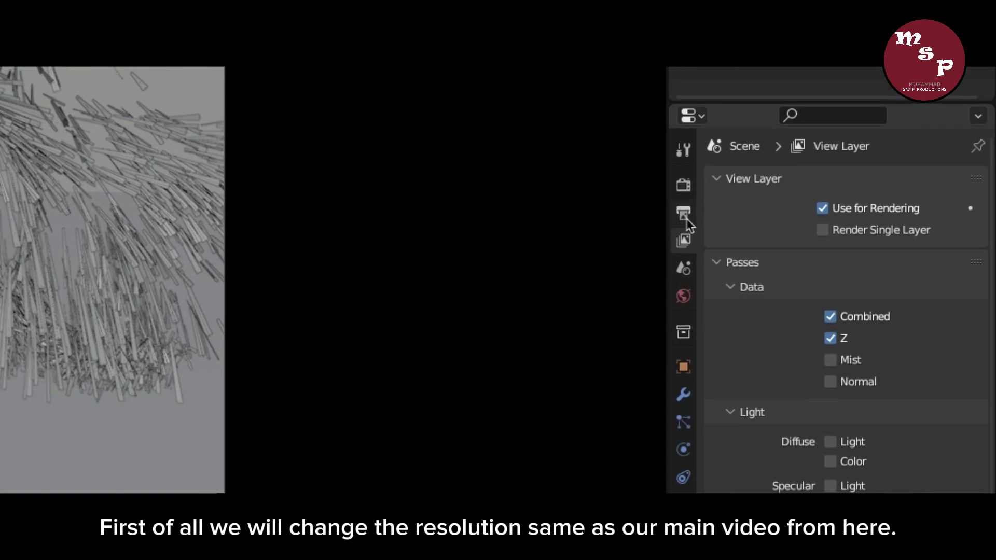
left_click(832, 247)
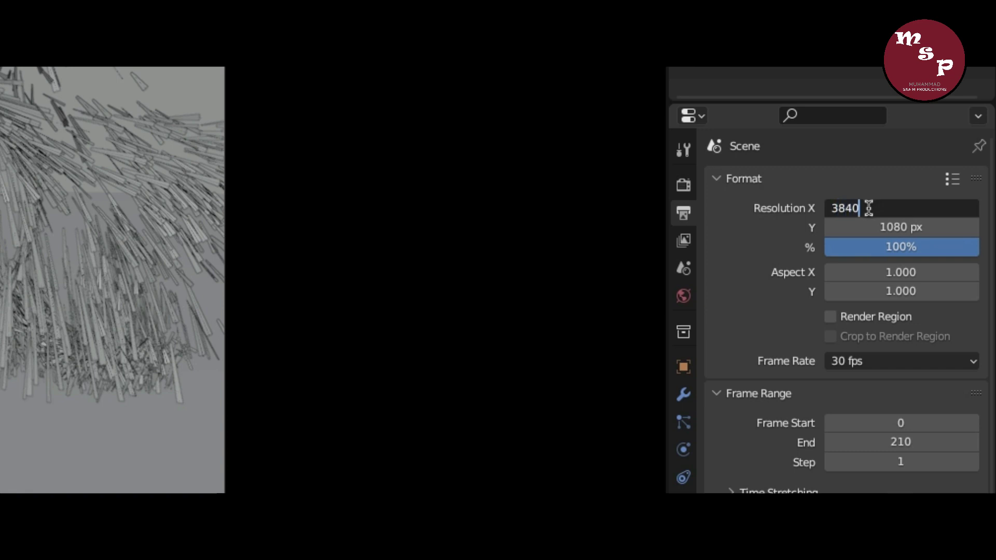
key("Return")
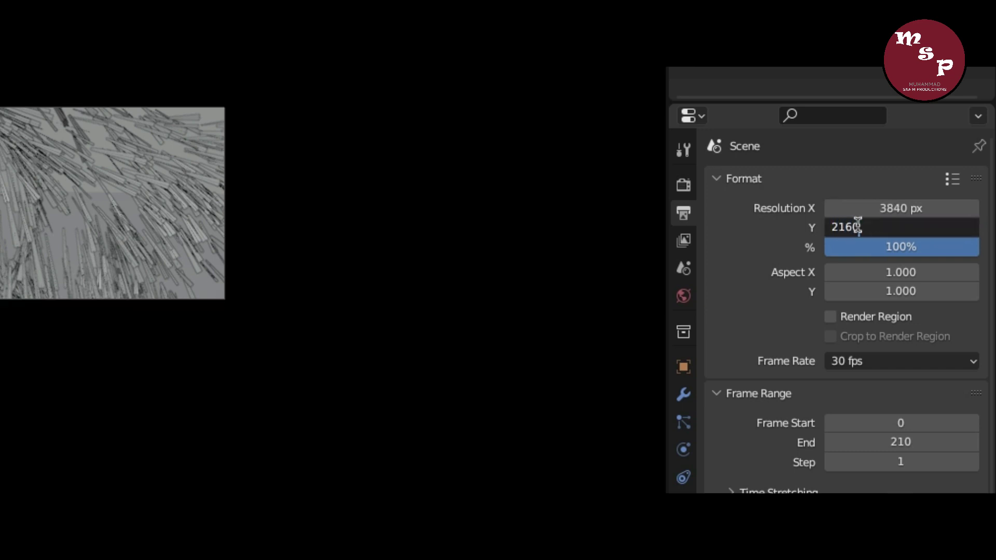
key("Return")
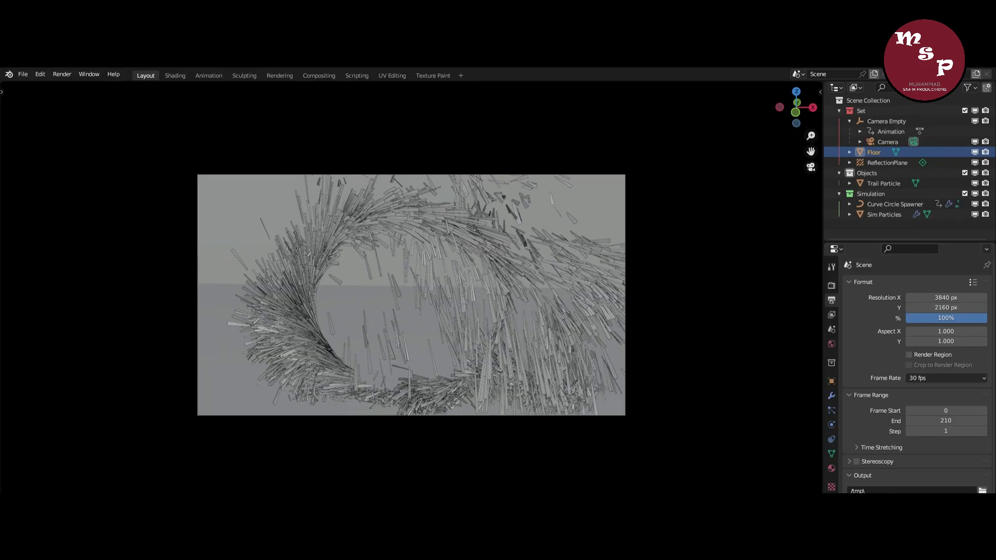
Add a new General Layout workspace and view the scene through the camera
left_click(462, 76)
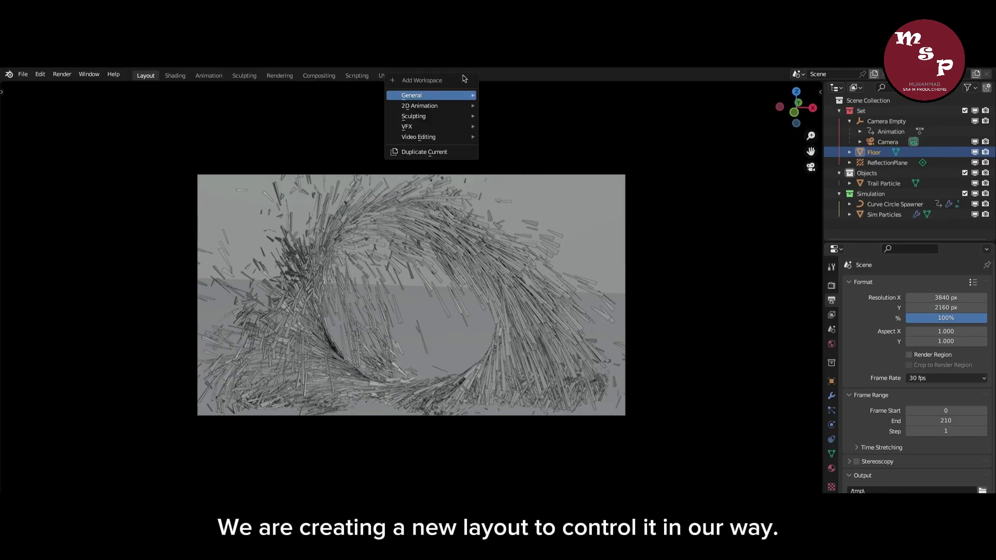
mouse_move(471, 99)
left_click(507, 130)
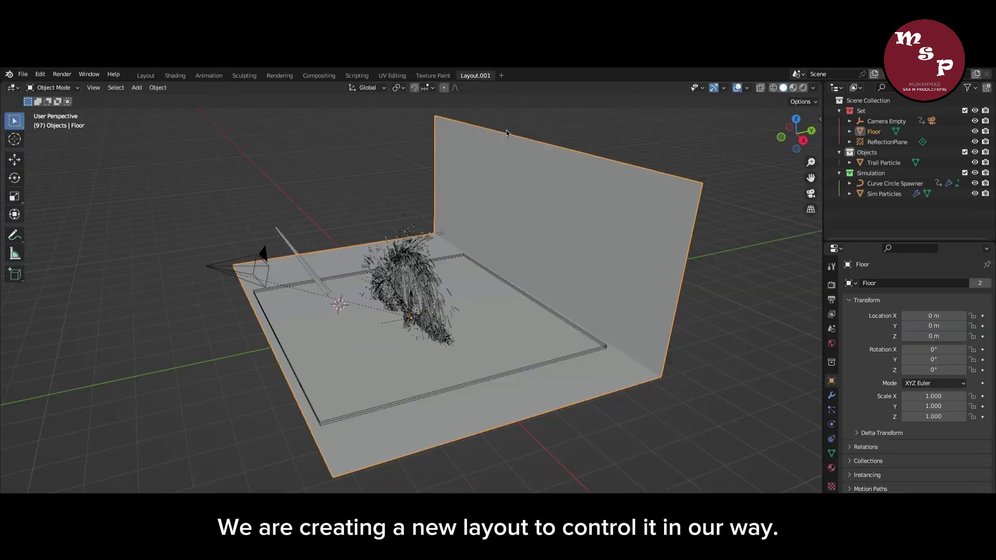
left_click(811, 193)
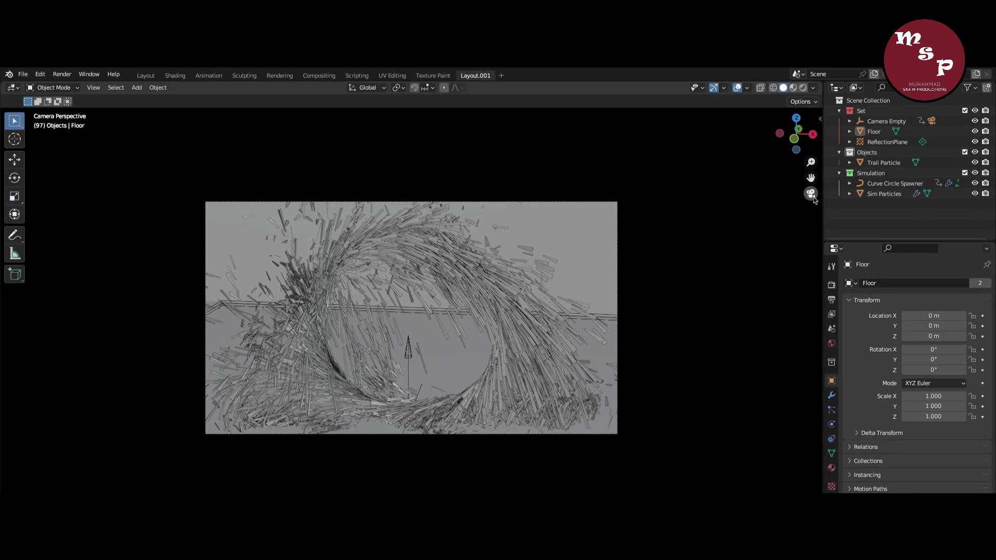
Delete the default camera under Camera Empty, add a new camera and look through it
left_click(850, 120)
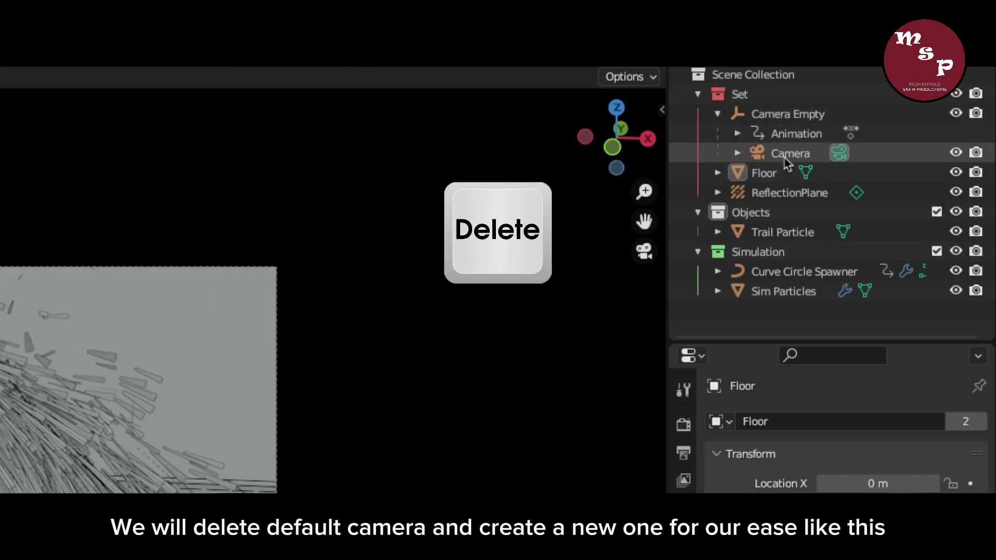
key("Delete")
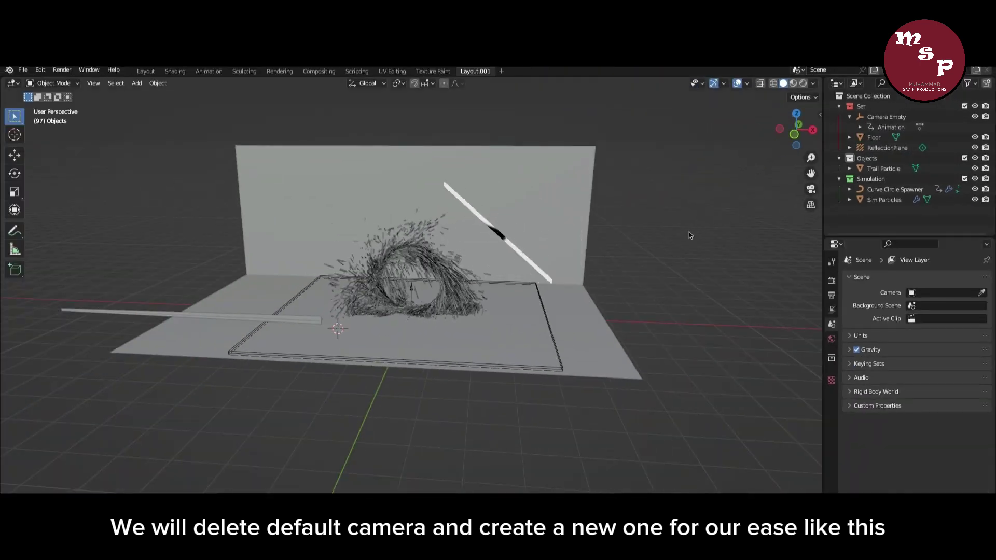
left_click(136, 83)
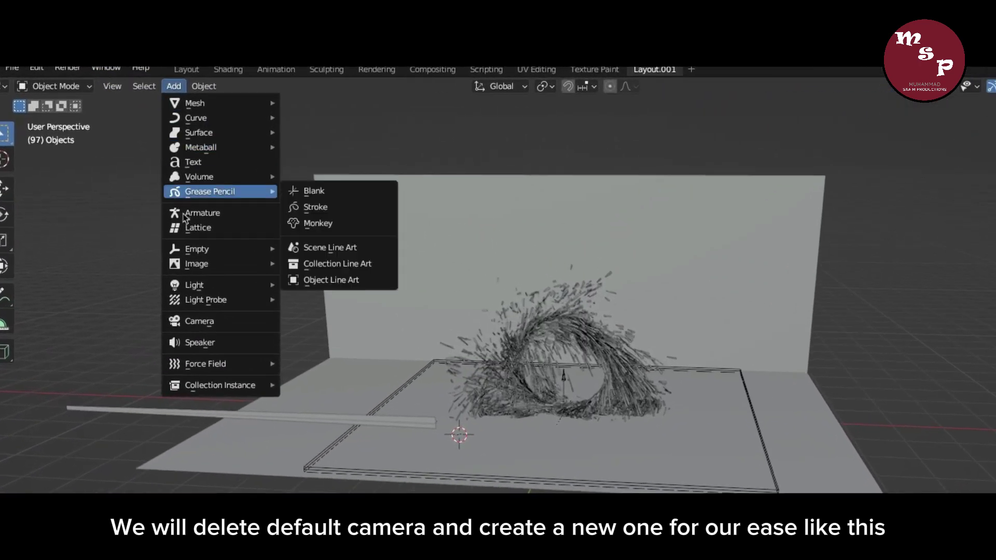
left_click(198, 321)
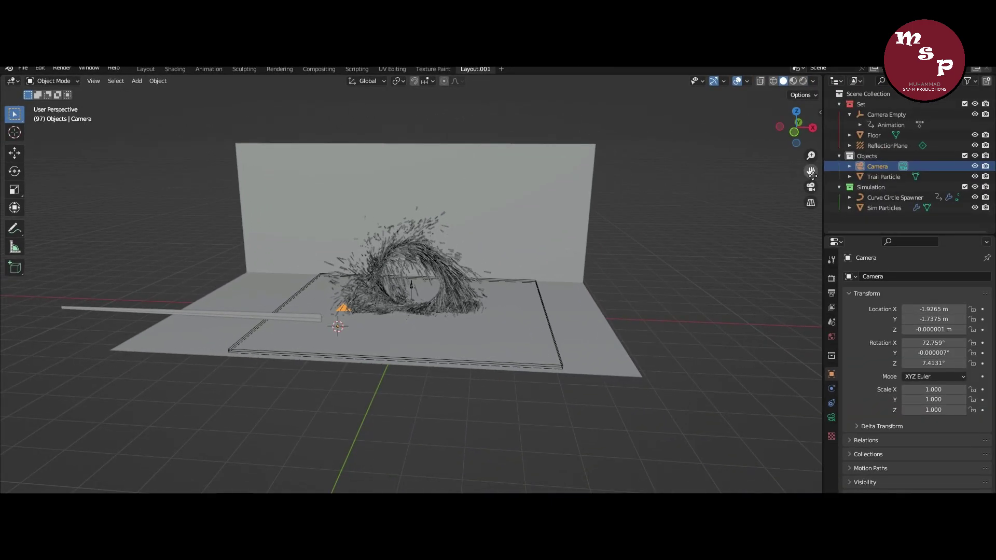
left_click(811, 187)
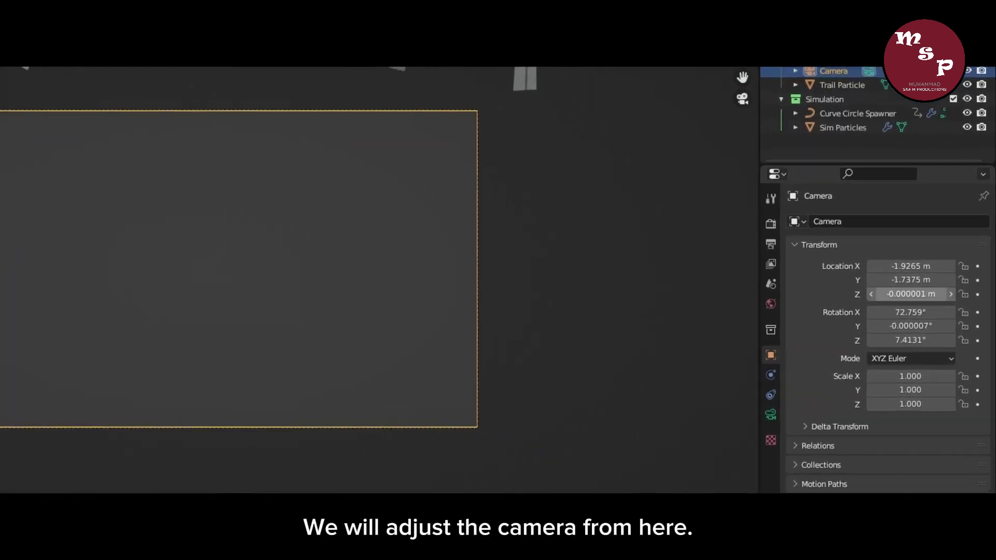
Move the new camera to Location X 0.6335 m, Y -10.888 m and Z 2.63 m
left_click_drag(926, 330, 987, 330)
left_click_drag(926, 309, 833, 308)
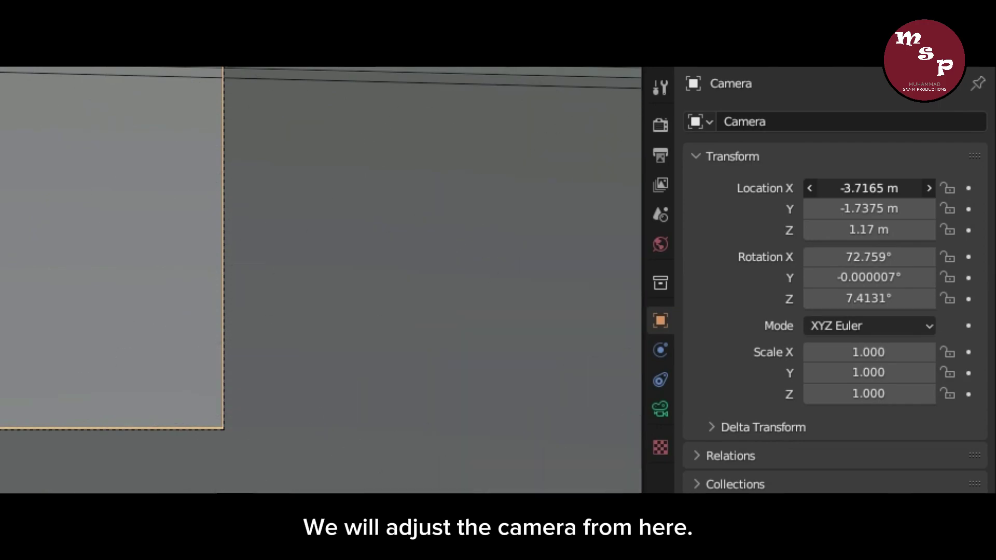
left_click_drag(869, 188, 988, 188)
mouse_move(869, 230)
left_mouse_down()
mouse_move(855, 230)
mouse_move(869, 230)
left_mouse_up()
left_click_drag(869, 208, 737, 209)
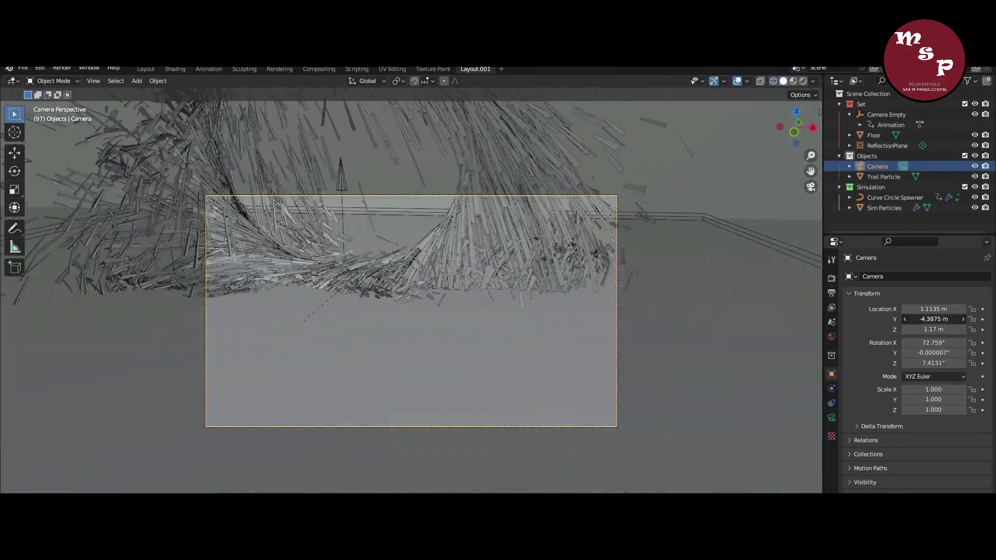
left_click_drag(933, 319, 844, 319)
left_click_drag(934, 308, 840, 308)
mouse_move(926, 329)
left_mouse_down()
mouse_move(991, 329)
mouse_move(937, 330)
left_mouse_up()
mouse_move(926, 308)
left_mouse_down()
mouse_move(897, 309)
mouse_move(994, 308)
mouse_move(981, 319)
mouse_move(916, 319)
left_mouse_up()
Set the camera's rotation to X 80°, Y 0° and Z 0°
left_click_drag(934, 364, 971, 343)
type("0")
key("Return")
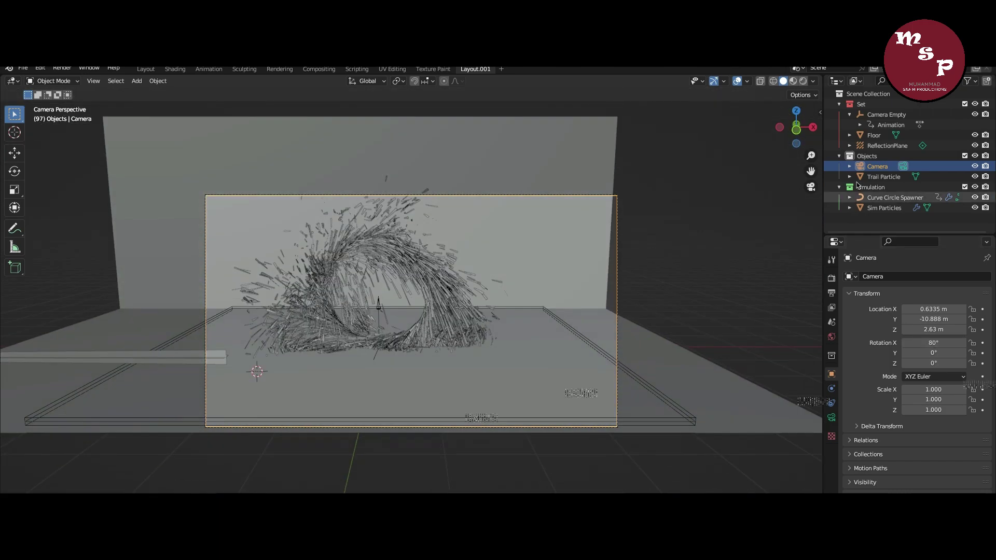
Preview the portal in rendered shading and delete the Floor object that creates the reflection
left_click(803, 82)
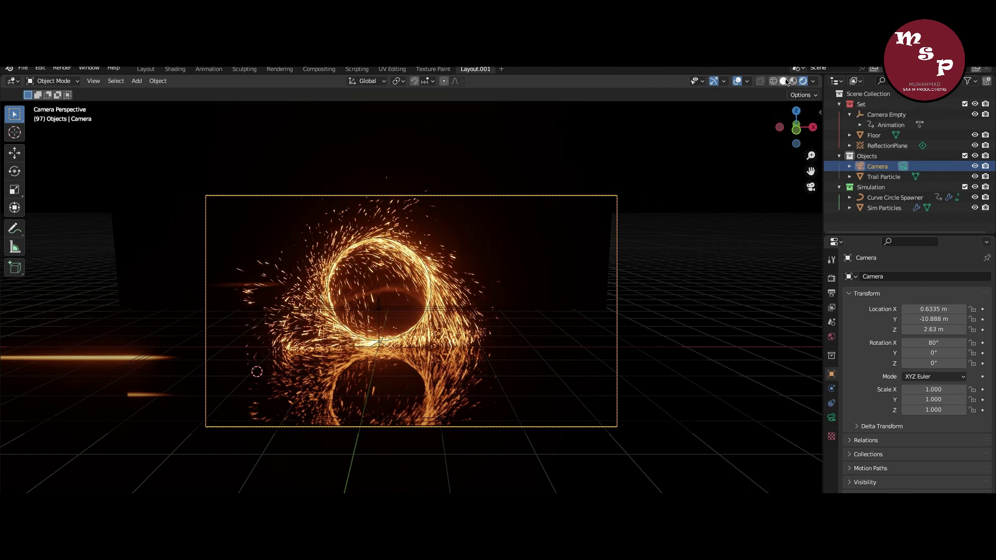
left_click(783, 81)
left_click(490, 159)
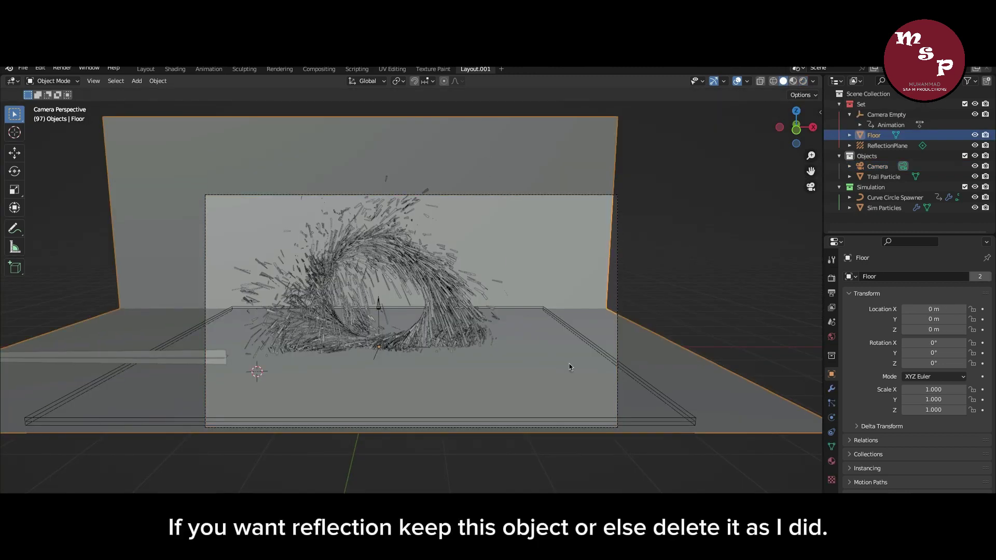
key("Delete")
left_click(803, 81)
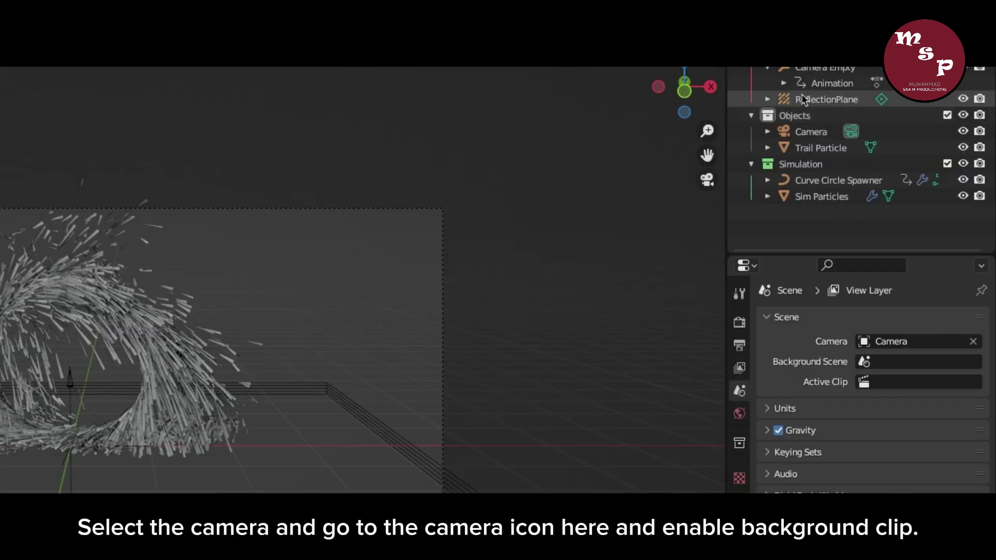
Enable Background Images on the camera and add an entry with Movie Clip as its source
left_click(811, 131)
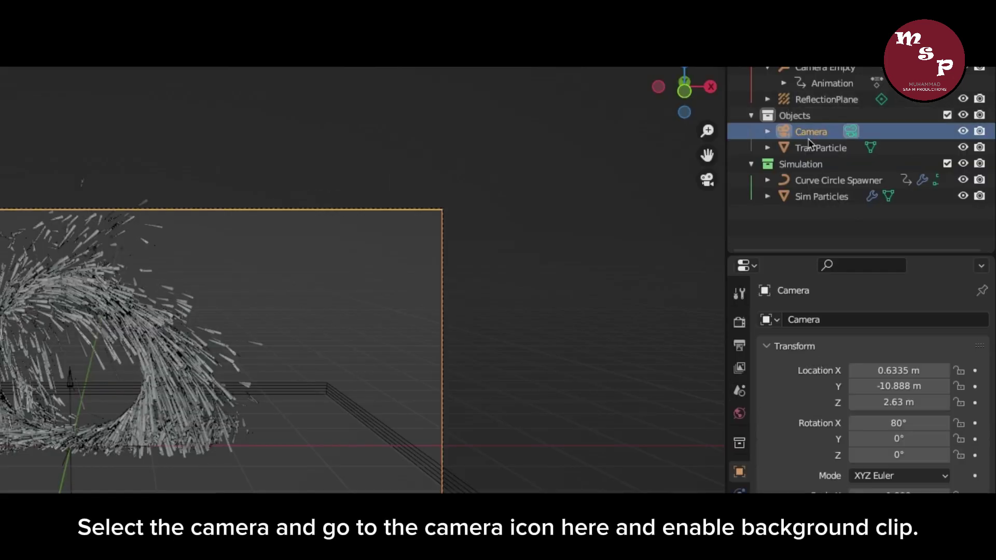
left_click(740, 369)
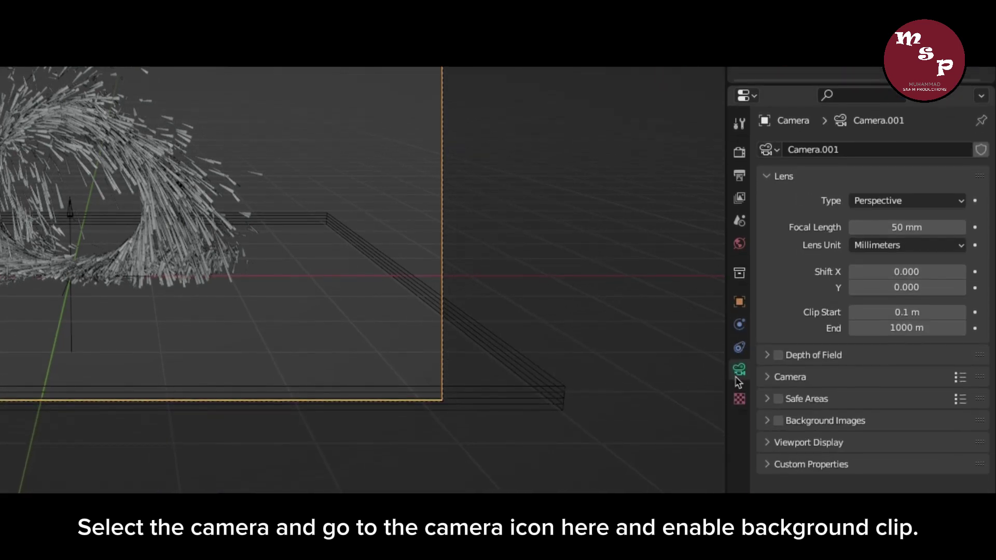
left_click(779, 421)
left_click(771, 421)
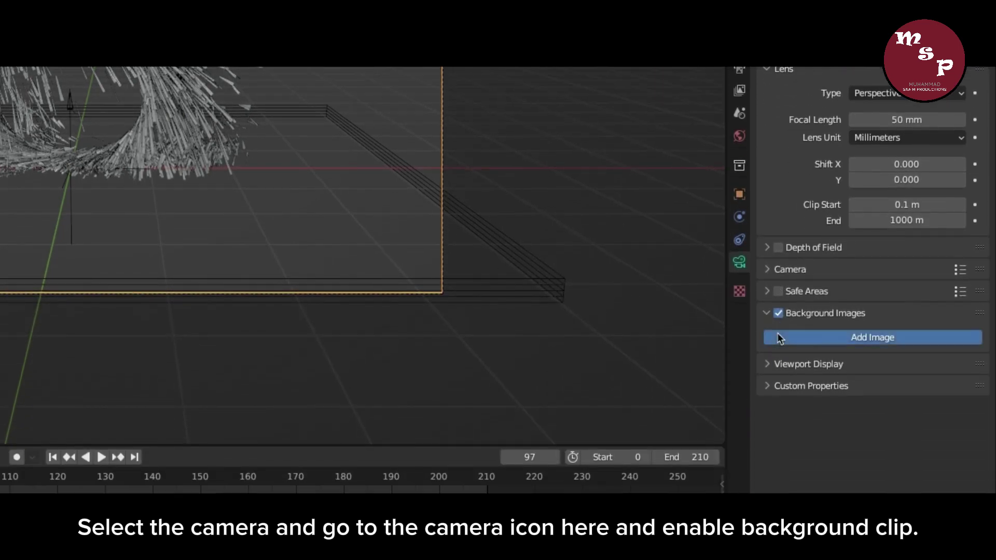
left_click(778, 337)
left_click(938, 386)
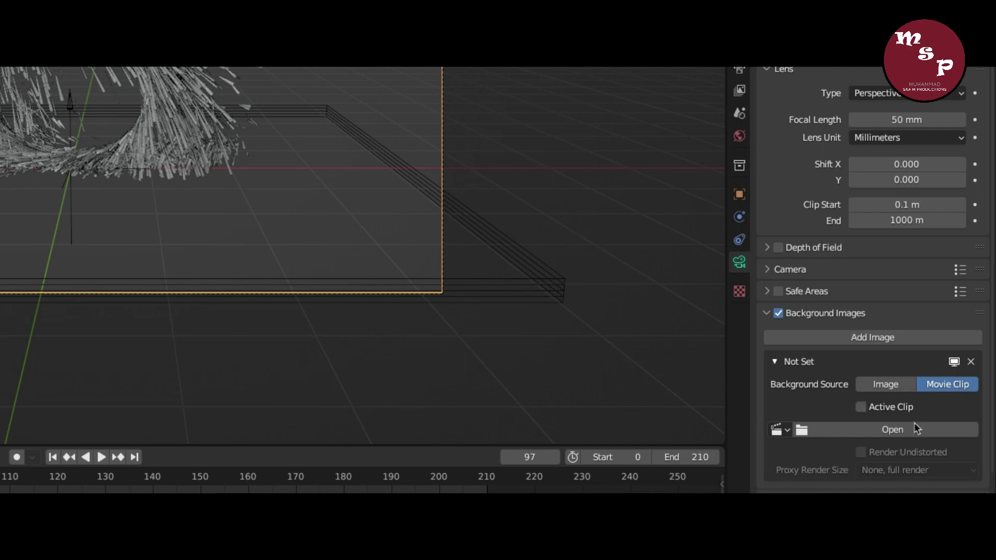
Load VID_20230916_153338-1.mp4 from the Camera folder as the camera's background clip
left_click(913, 425)
left_click(384, 181)
double_click(382, 211)
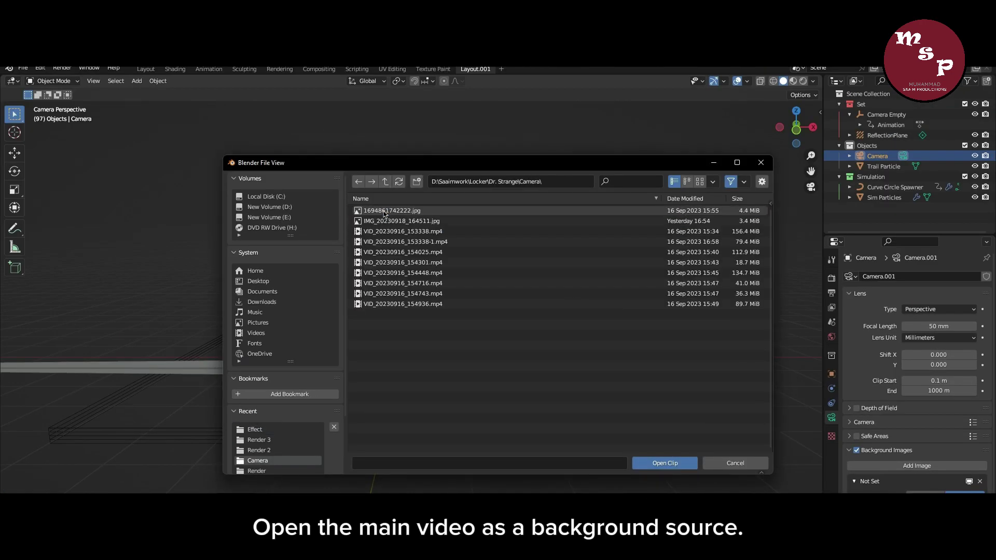
double_click(399, 242)
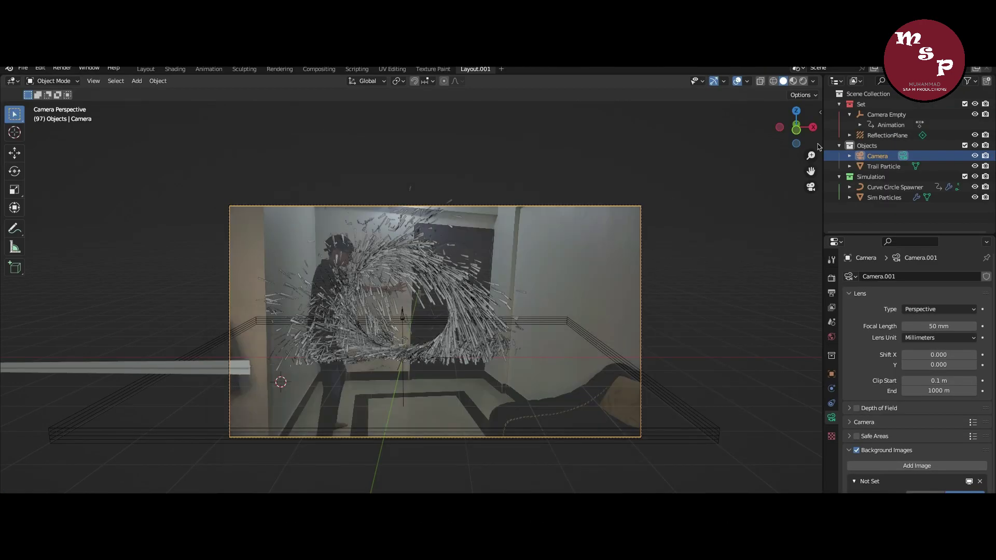
Fit the camera to the background footage with Location X 10.114 m, Y -6.8175 m, Z 3.45 m and Z rotation 63°
left_click(831, 373)
left_click_drag(877, 279, 908, 279)
left_click_drag(877, 219, 908, 219)
left_click_drag(877, 183, 929, 183)
left_click_drag(877, 279, 929, 279)
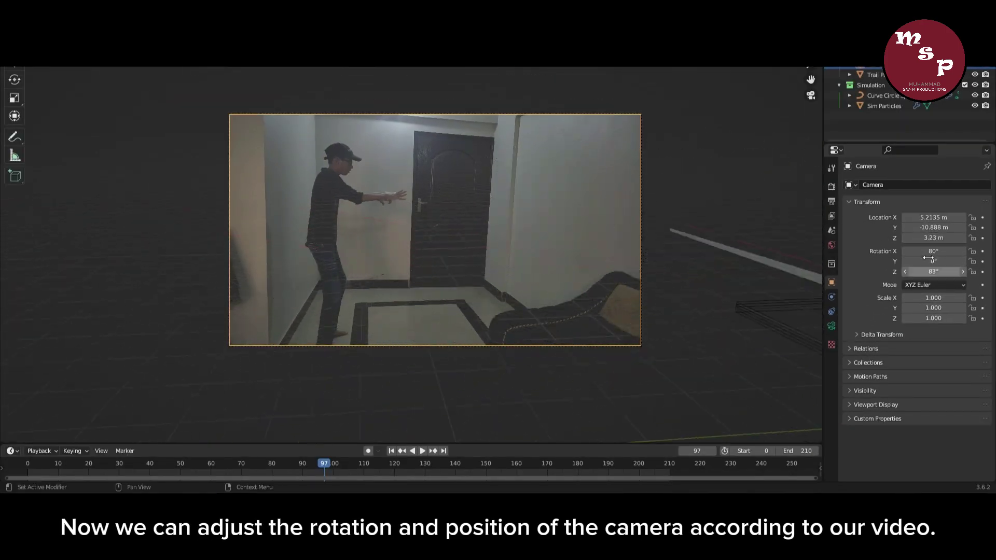
left_click_drag(928, 237, 902, 238)
left_click_drag(928, 218, 960, 218)
left_click_drag(928, 228, 967, 227)
left_click_drag(928, 237, 957, 237)
left_click_drag(928, 271, 903, 271)
left_click_drag(934, 217, 903, 217)
left_click_drag(933, 227, 725, 228)
left_click(659, 281)
left_click(25, 66)
key("ctrl+z")
key("ctrl+z")
key("ctrl+z")
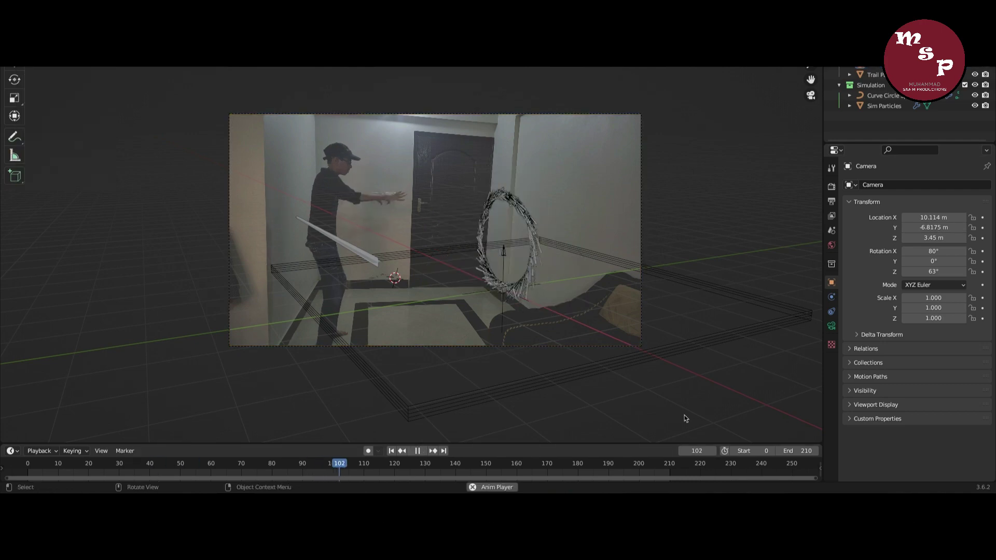
Stop the animation playback and extend the scene's end frame to 321
key("space")
left_click_drag(796, 450, 848, 450)
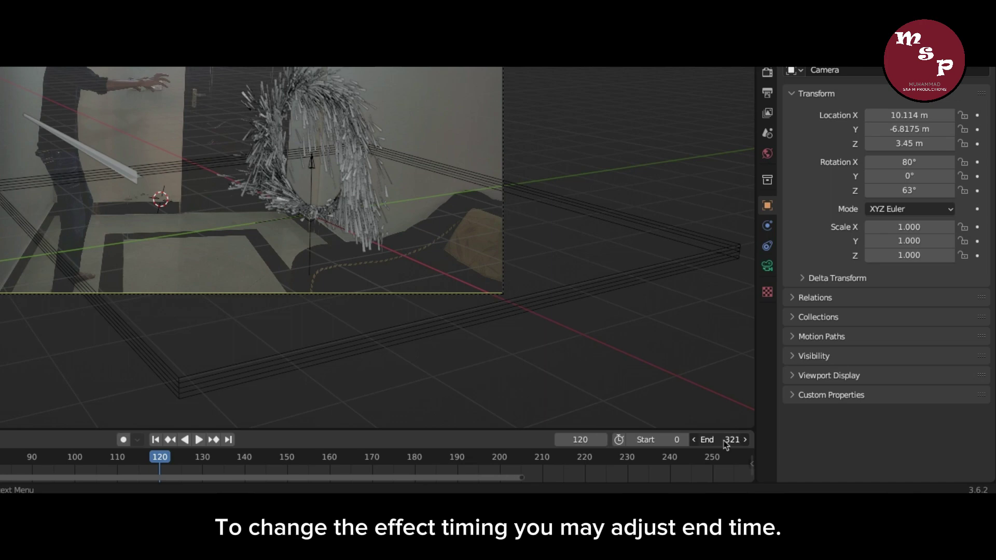
Preview the animation with the extended frame range and set the render output's file format to PNG
key("space")
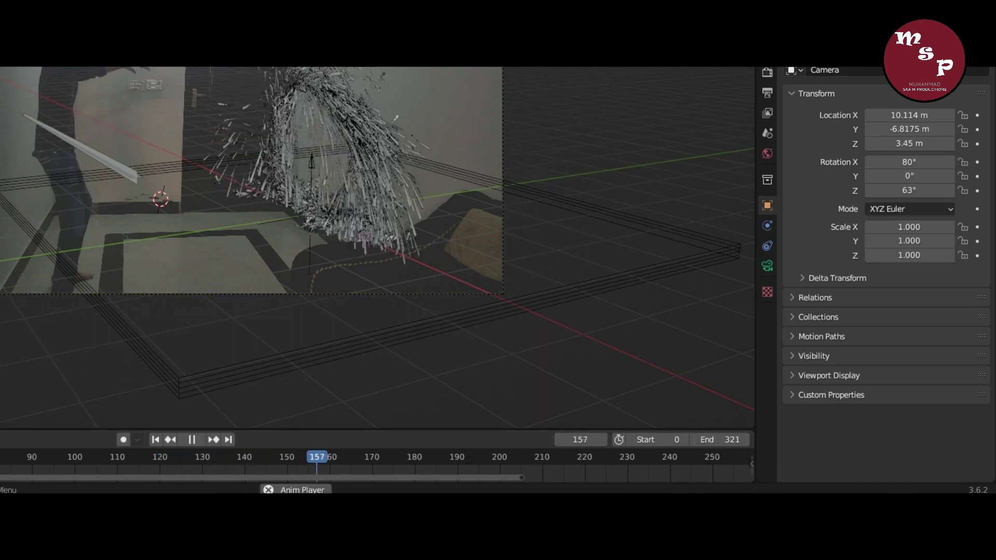
key("space")
left_click(771, 96)
scroll(900, 431, "down", 1)
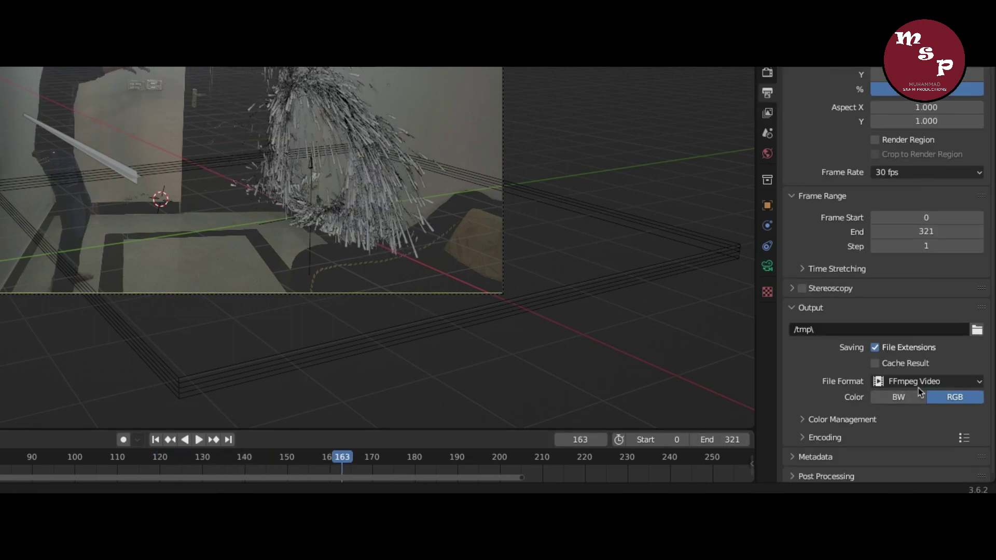
left_click(919, 381)
left_click(723, 303)
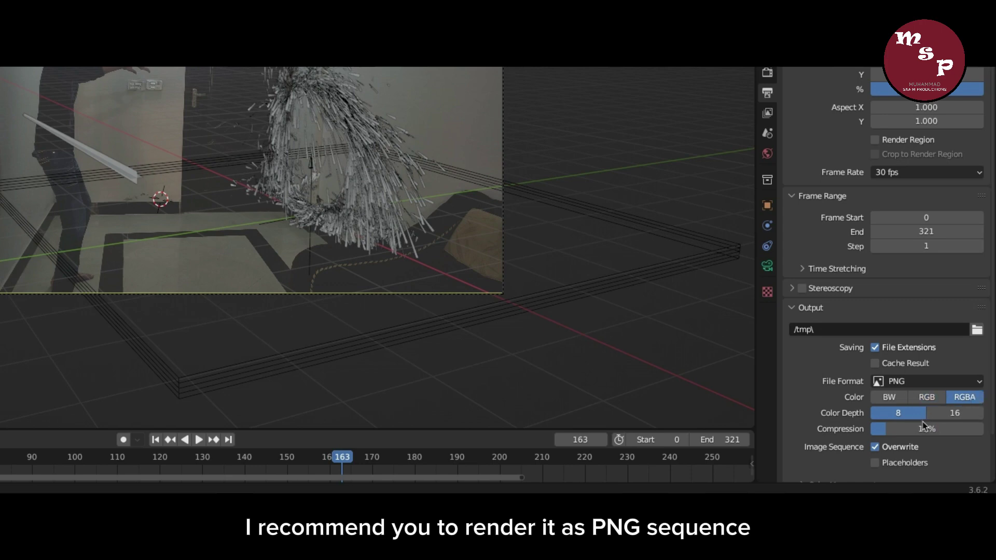
scroll(923, 425, "down", 2)
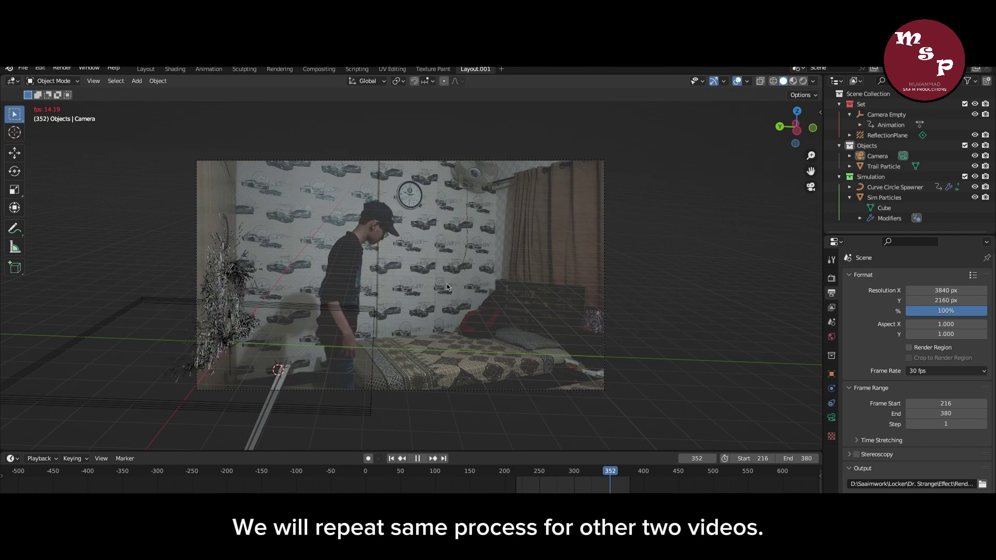
Stop the second clip's playback and open the recent file Render.3.blend
key("space")
left_click(23, 68)
mouse_move(48, 100)
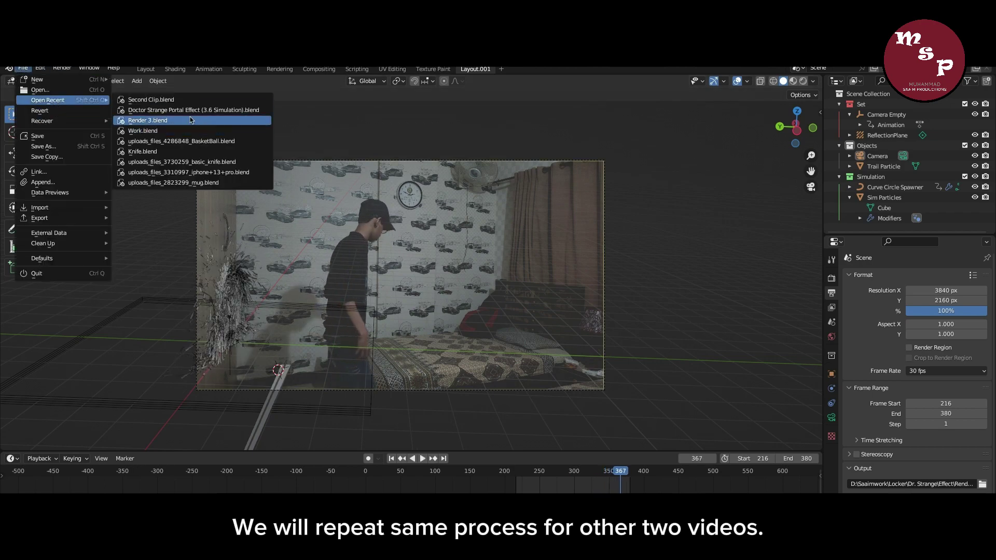
left_click(187, 117)
left_click(504, 341)
Play and pause the third render's portal animation in the camera view to review it
key("space")
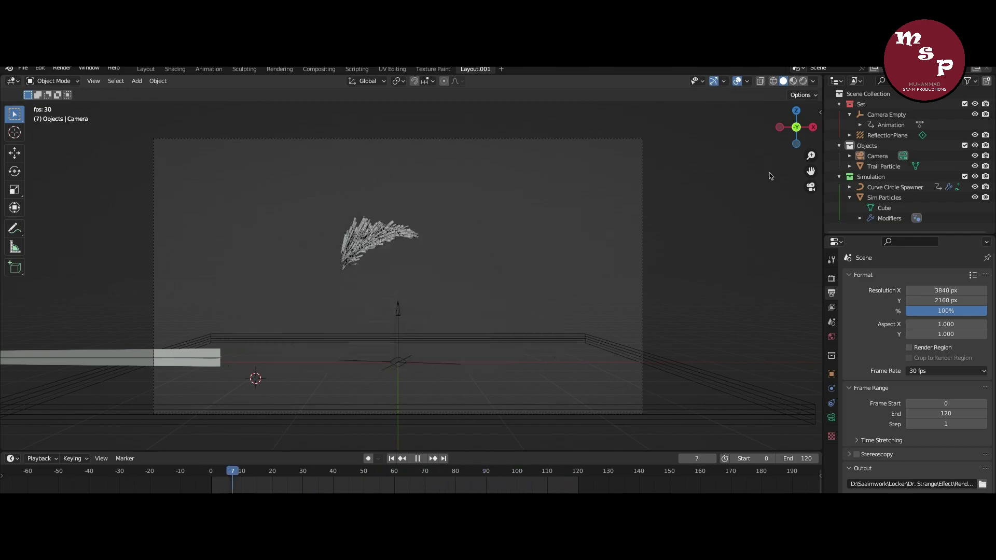
key("space")
key("space")
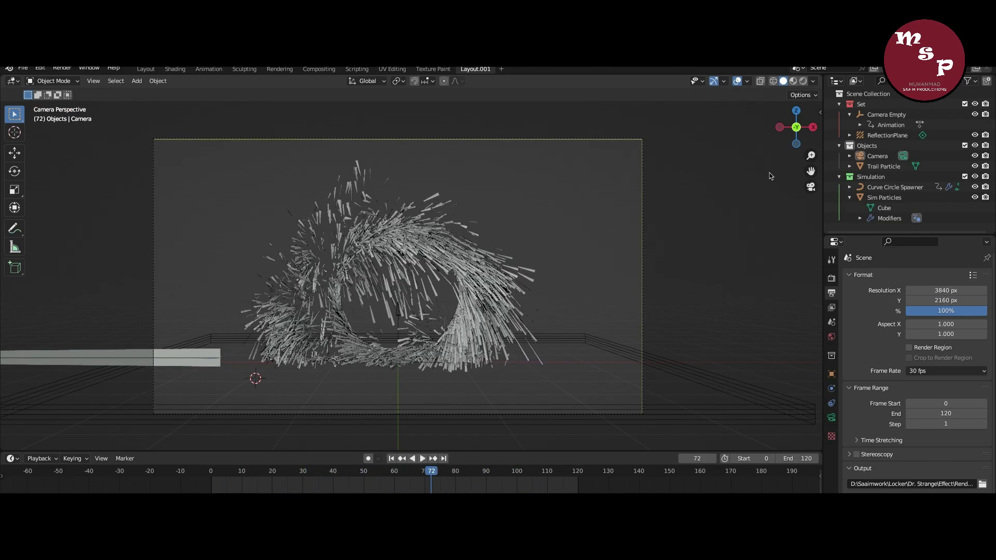
key("space")
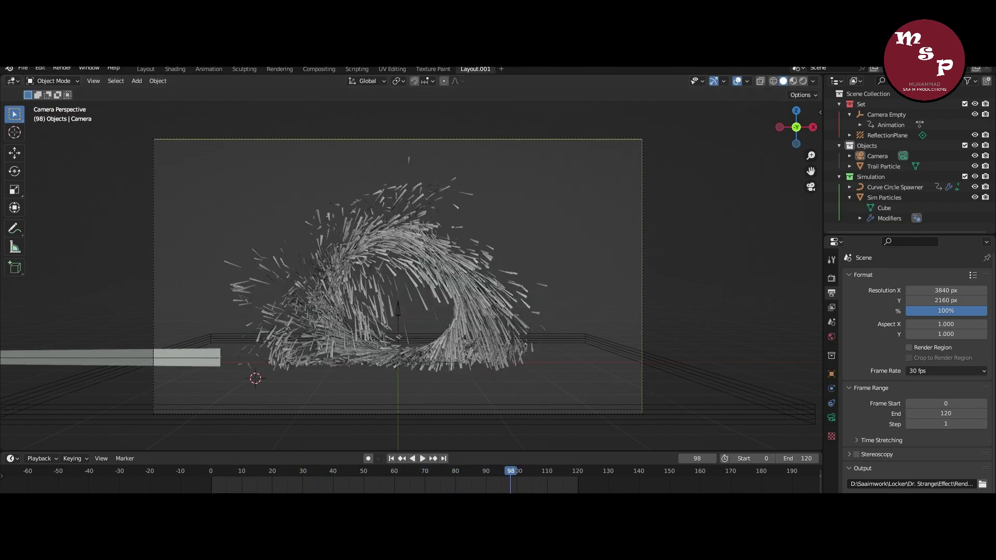
key("space")
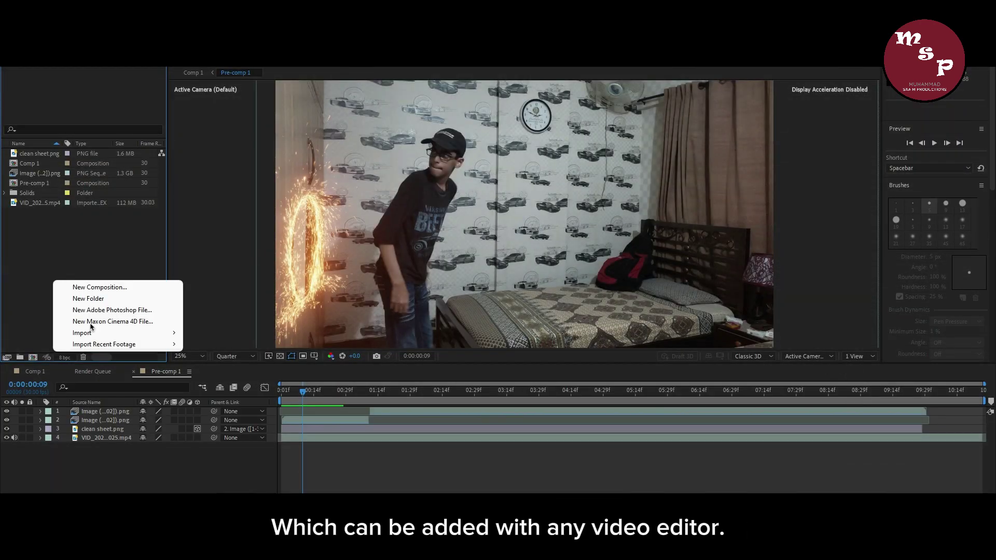
In After Effects, start a file import and browse through the Dr. Strange Effect folder to pick the rendered PNG sequence's first image
mouse_move(93, 332)
left_click(228, 333)
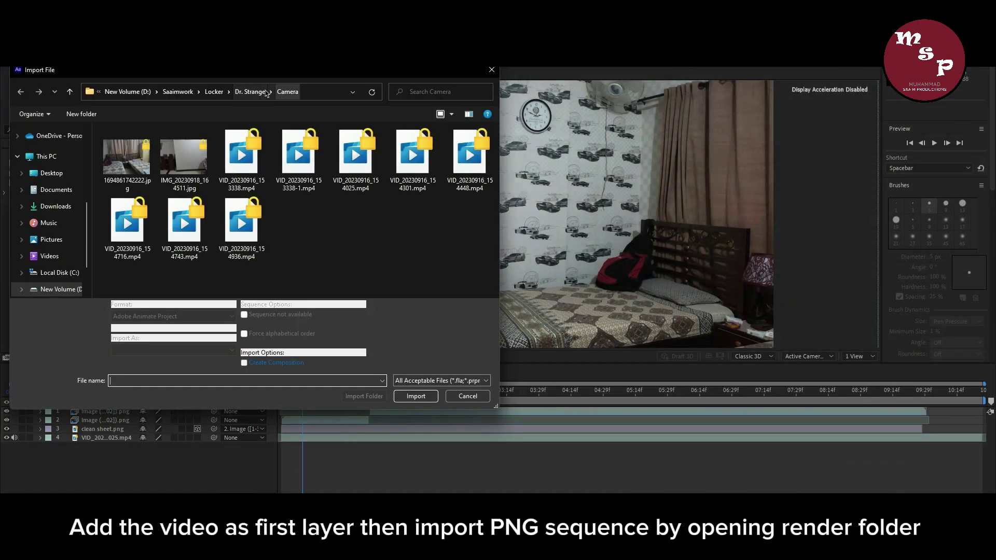
left_click(264, 93)
double_click(147, 177)
key("alt+Left")
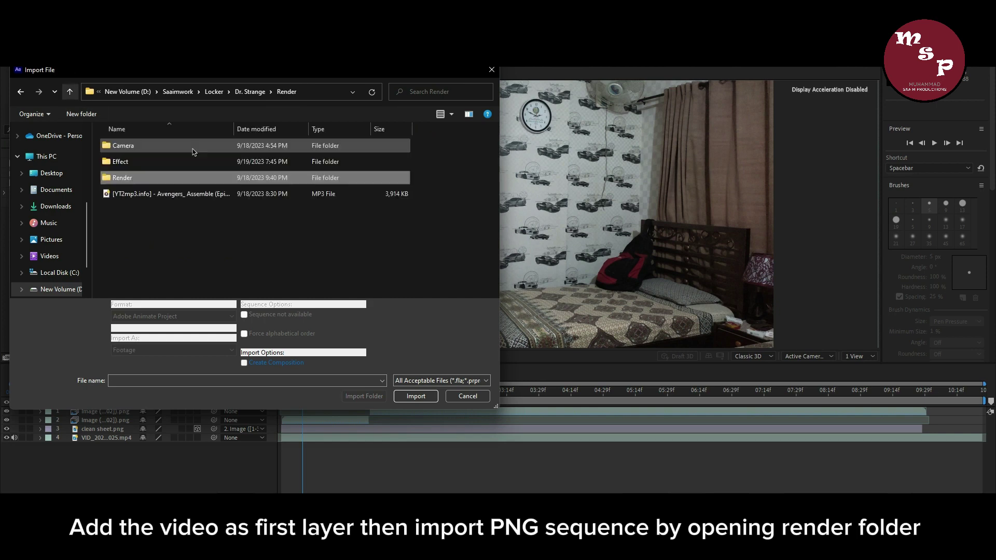
double_click(184, 160)
double_click(151, 178)
left_click(127, 156)
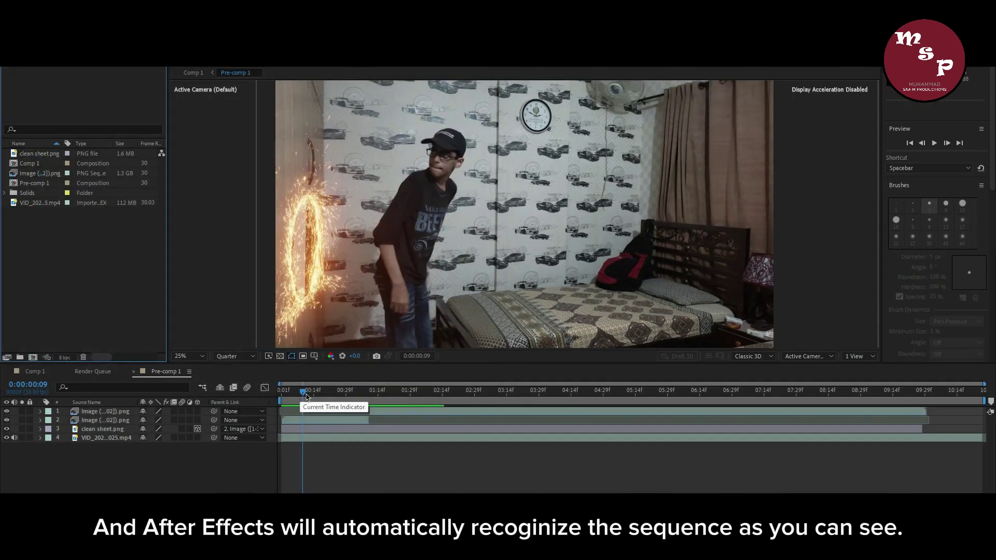
Expand both portal image layers at 0:00:05:26, show the layer modes column and check the available blending modes
left_click_drag(306, 397, 664, 398)
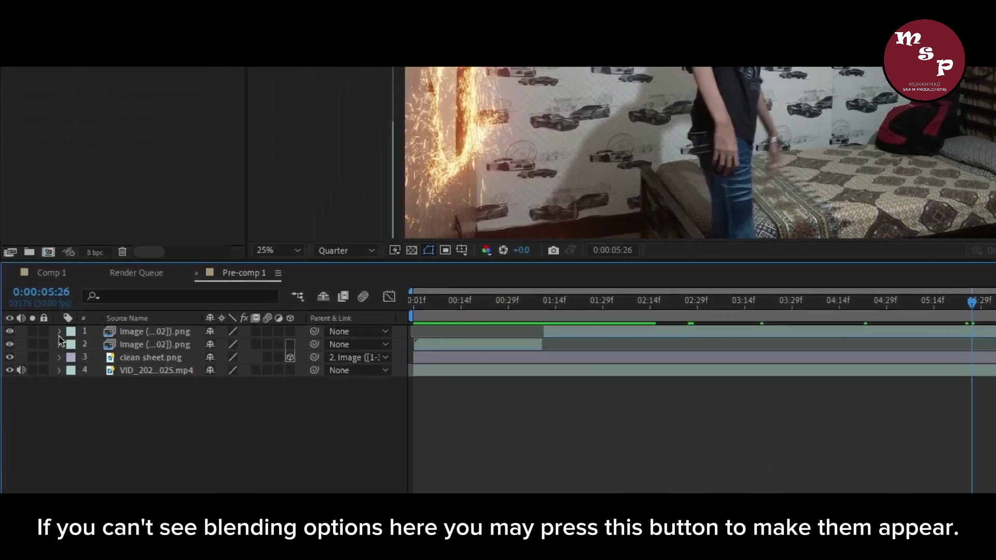
left_click(41, 411)
left_click(77, 303)
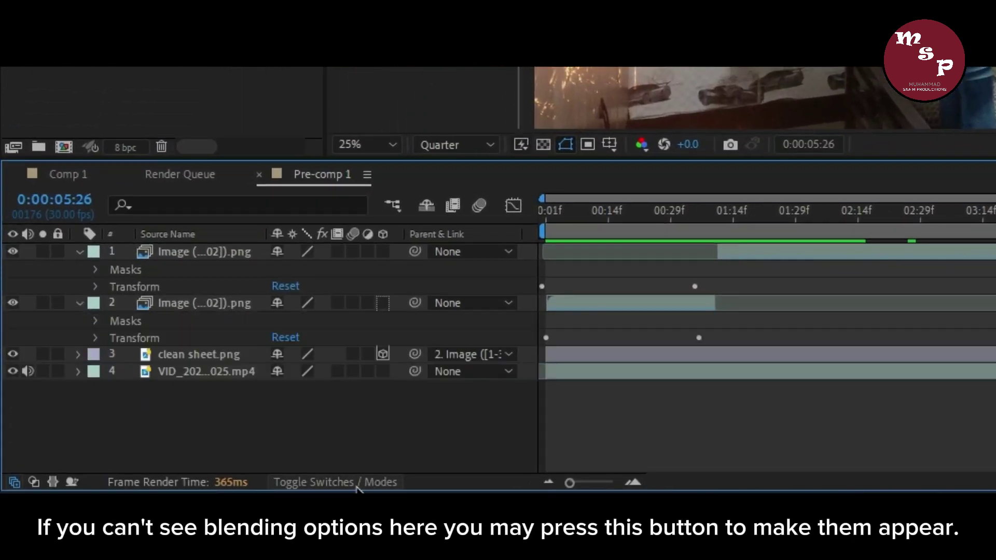
left_click(337, 483)
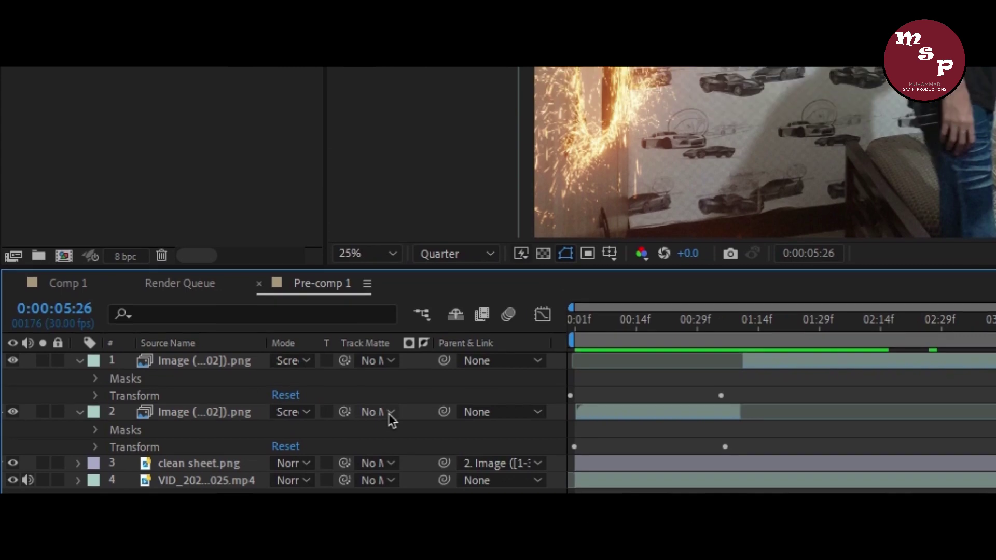
left_click(293, 303)
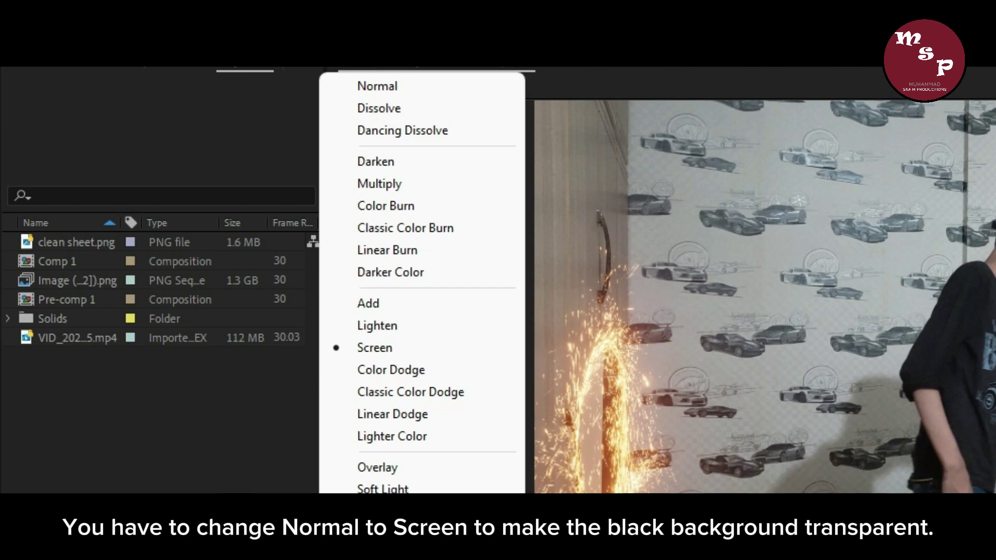
key("Escape")
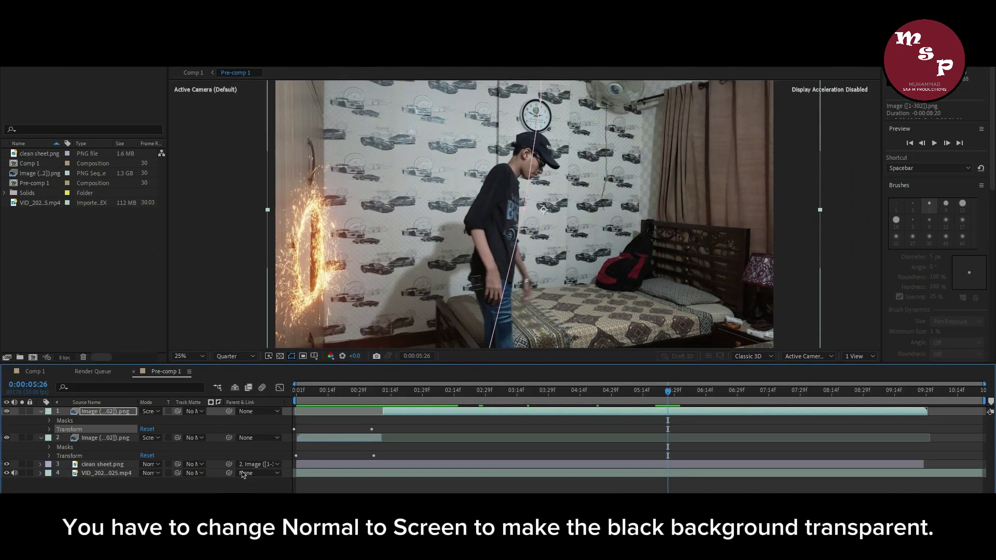
Scrub back and forth through Pre-comp 1 to review the portal over the footage
left_click(660, 399)
left_click_drag(661, 397, 539, 403)
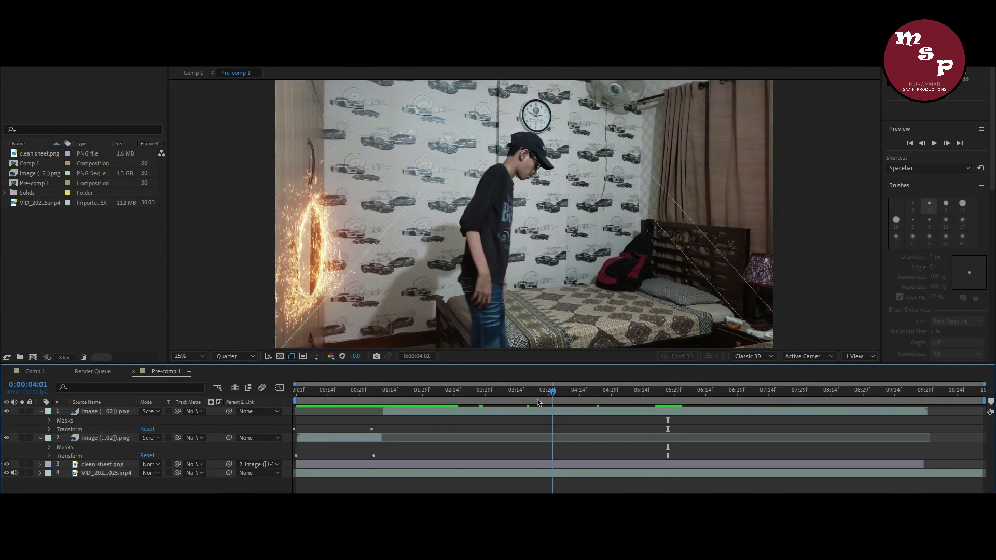
left_click_drag(690, 400, 729, 403)
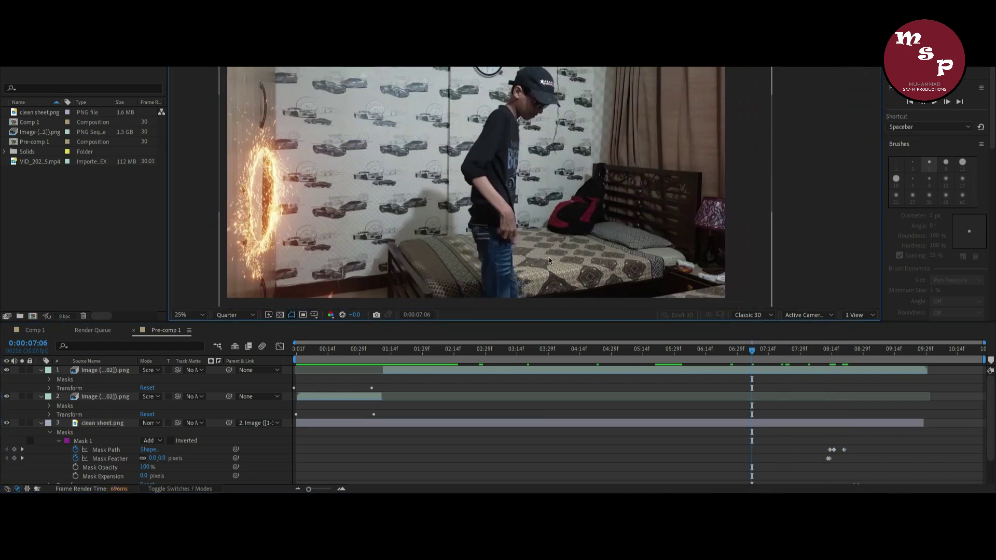
Locate the Time-Reverse Layer command for the uppermost portal image layer and scrub through the finished composite
right_click(77, 373)
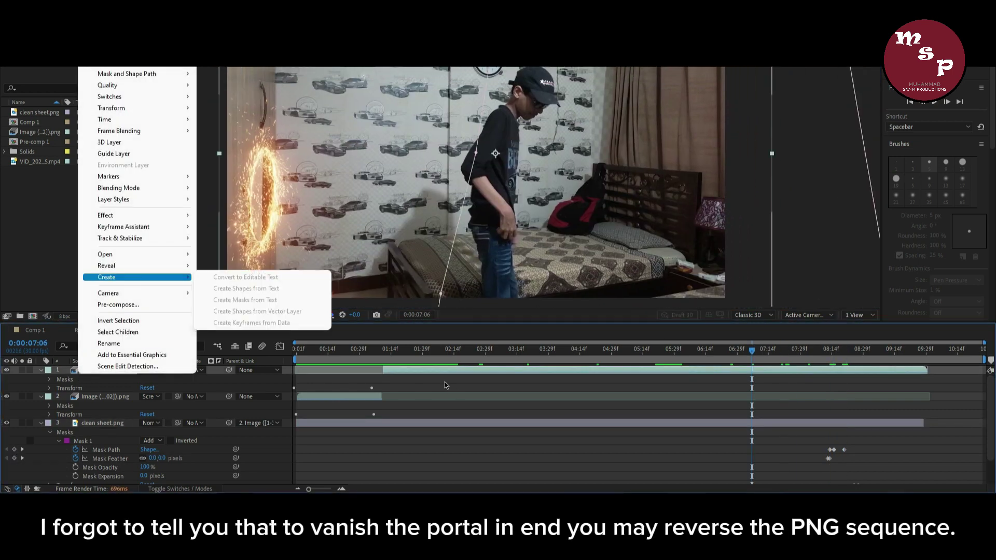
right_click(435, 373)
mouse_move(566, 106)
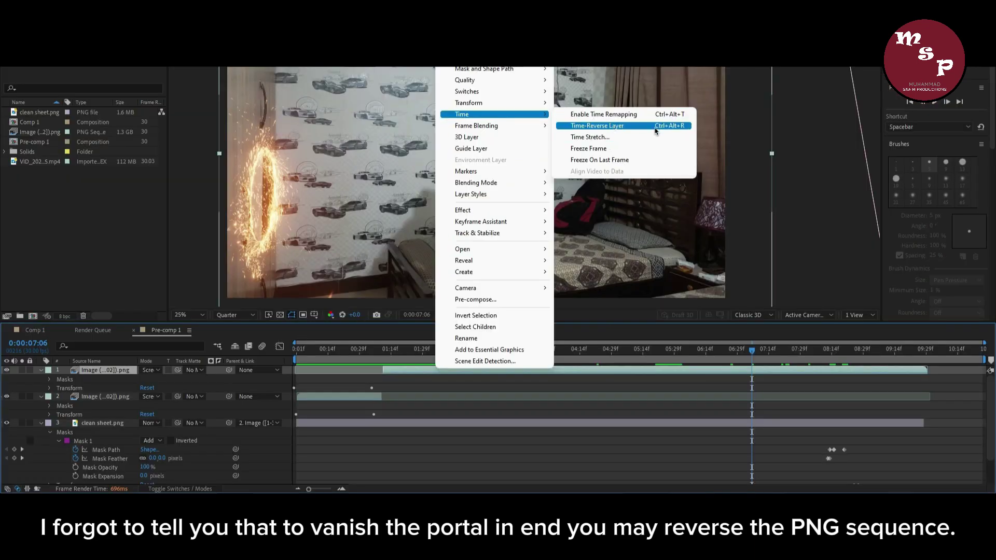
left_click(575, 385)
left_click_drag(356, 350, 844, 410)
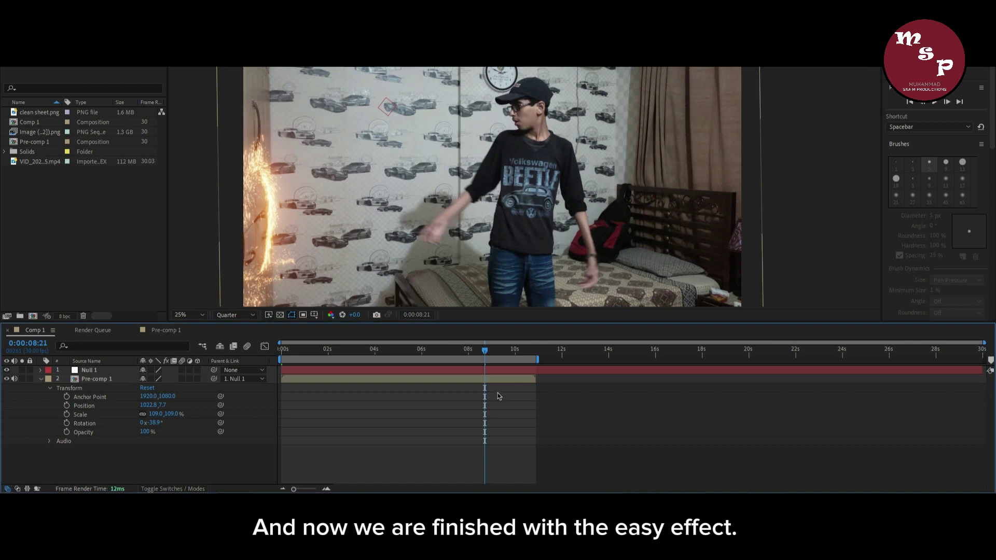
mouse_move(498, 353)
left_mouse_down()
mouse_move(511, 354)
mouse_move(499, 357)
left_mouse_up()
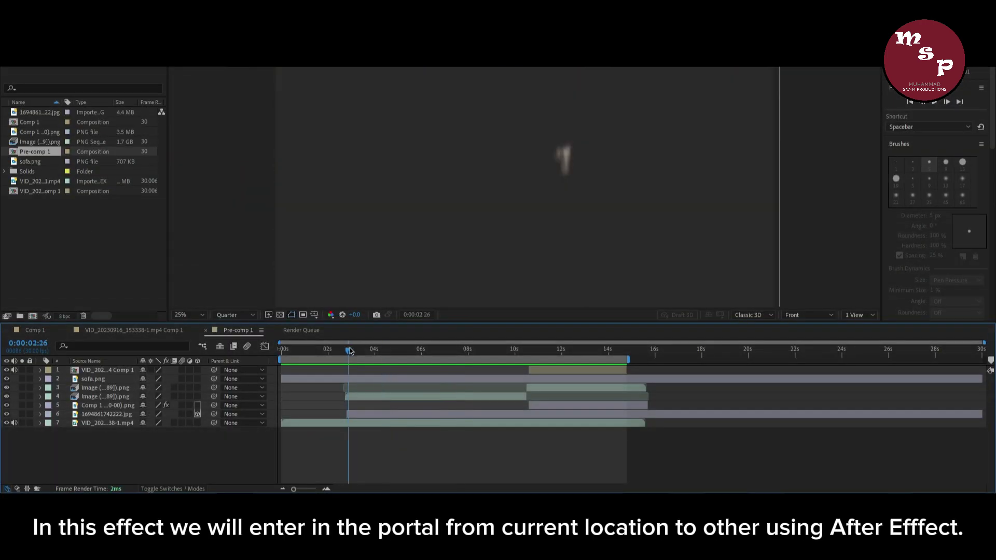
Hide the 1694861742222.jpg layer, go to 0:00:02:24 and expand its Mask 1 properties
left_click(351, 355)
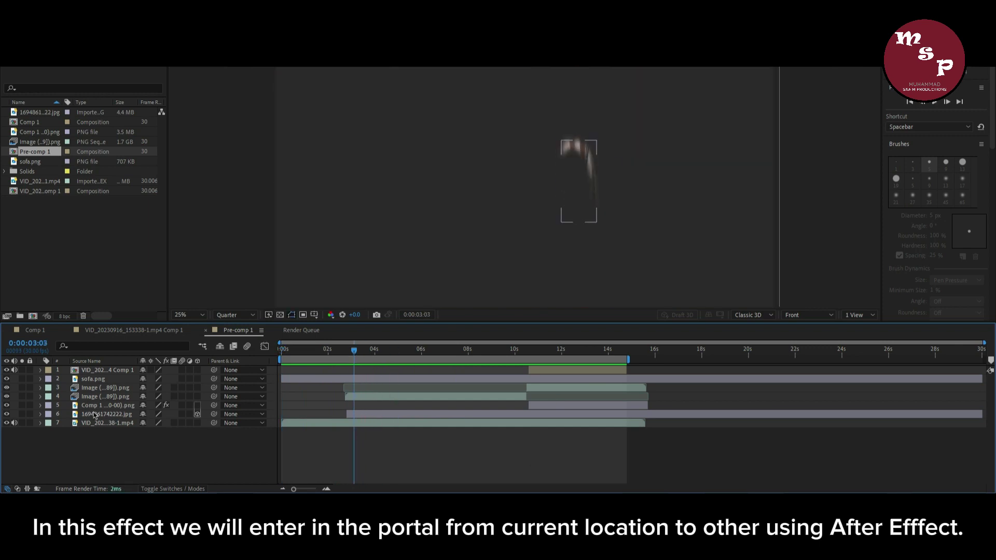
left_click(94, 415)
left_click(6, 414)
left_click(348, 350)
left_click(40, 414)
left_click(50, 423)
left_click(59, 431)
scroll(190, 442, "down", 2)
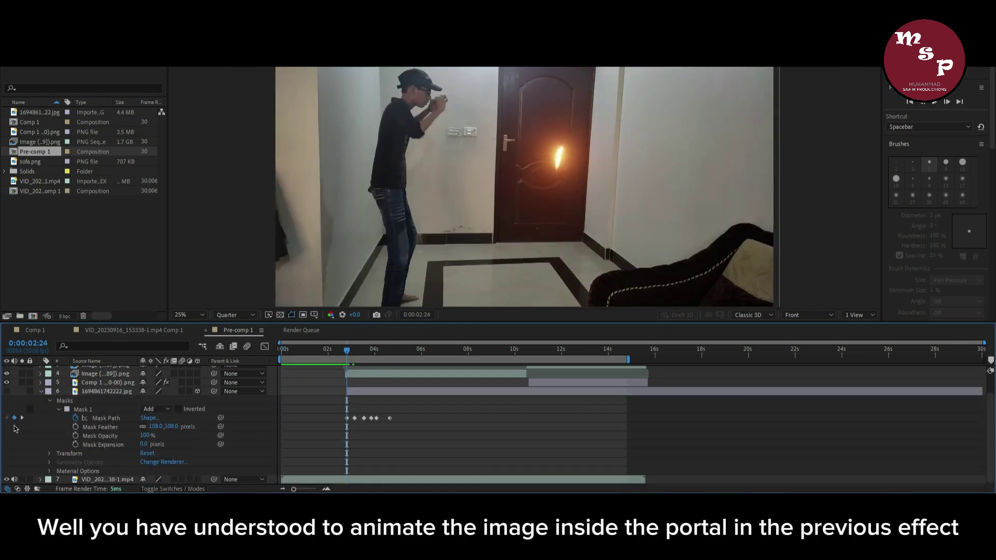
Step through Mask 1's Mask Path keyframes around the growing portal and turn the 1694861742222.jpg layer's visibility back on
left_click(110, 407)
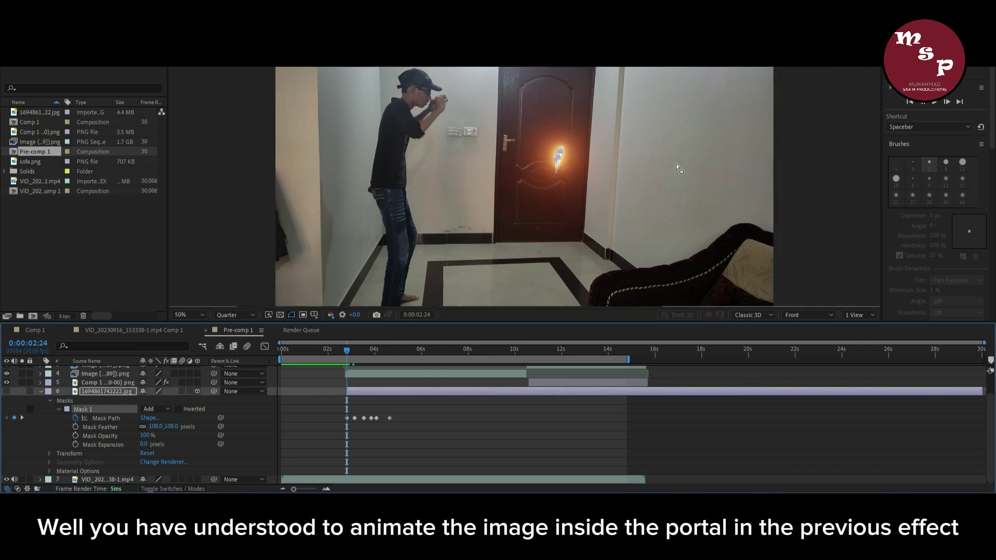
scroll(678, 167, "up", 2)
left_click(21, 418)
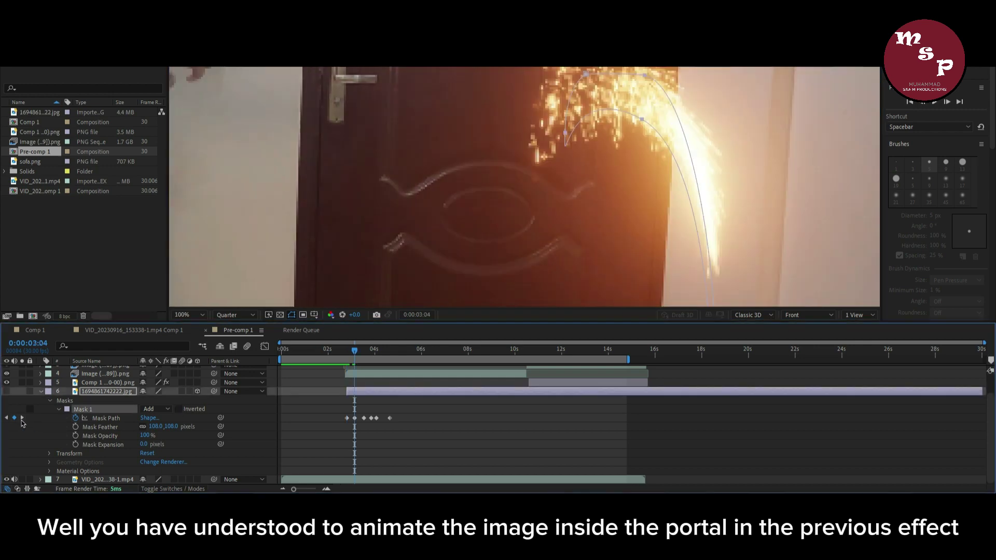
left_click(22, 418)
left_click(22, 418)
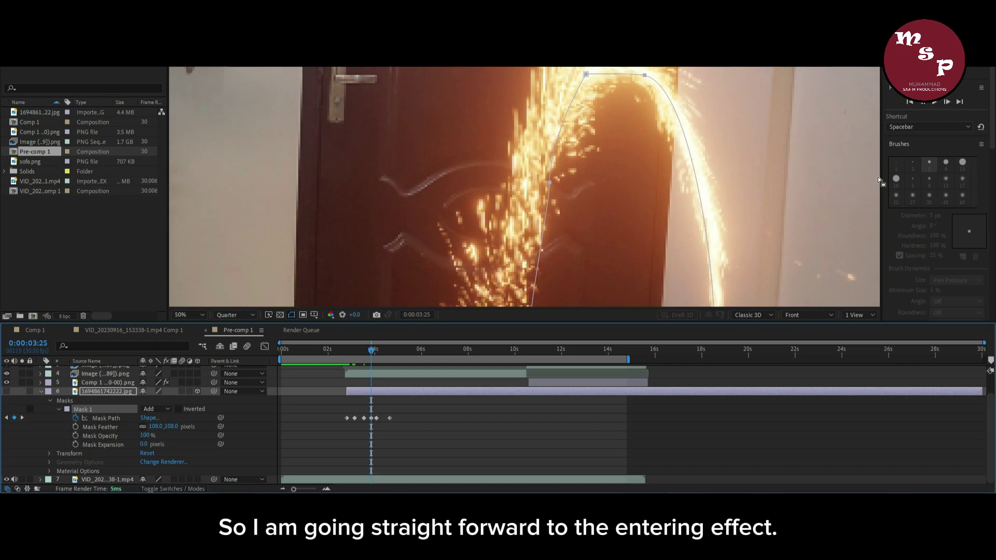
scroll(763, 178, "down", 3)
left_click(6, 392)
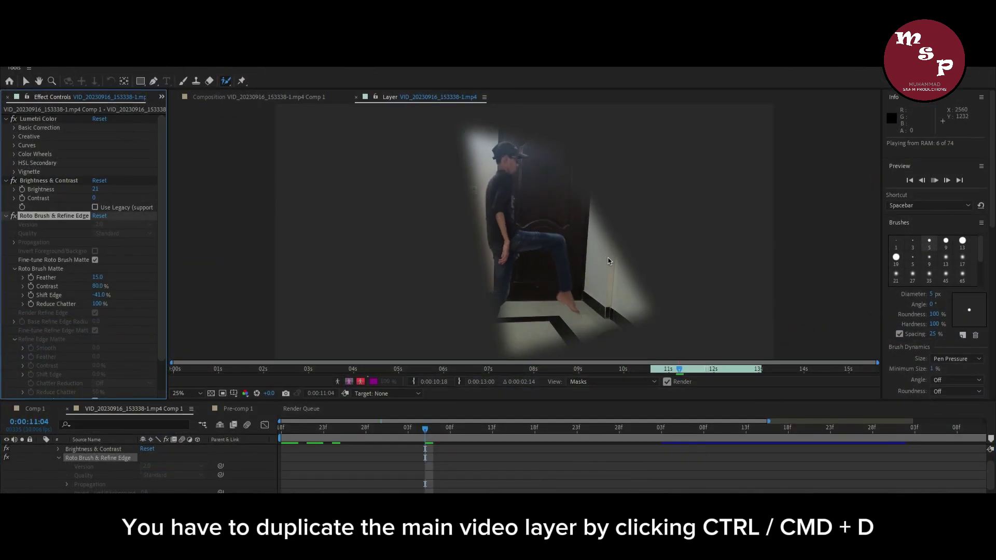
Stop the preview playback of the rotoscoped clip in its layer view
key("space")
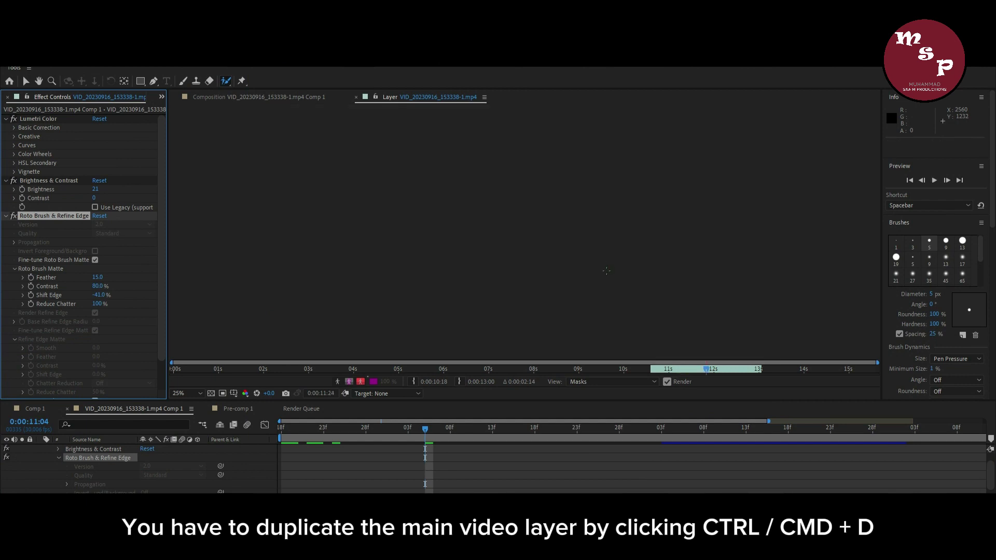
left_click(581, 268)
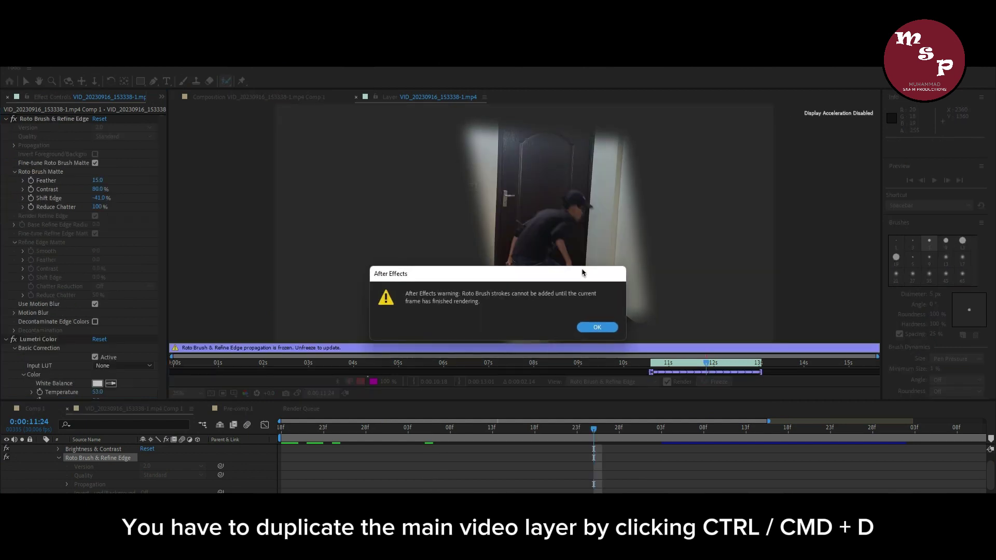
left_click(597, 327)
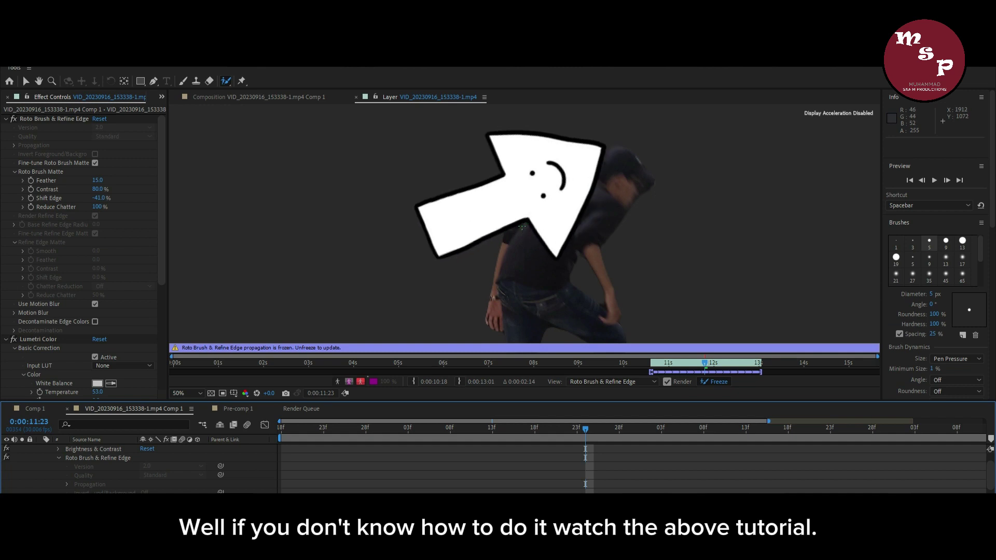
Return to the clip's composition view and open Pre-comp 1 to examine the sofa in front of the portal particles
left_click(274, 97)
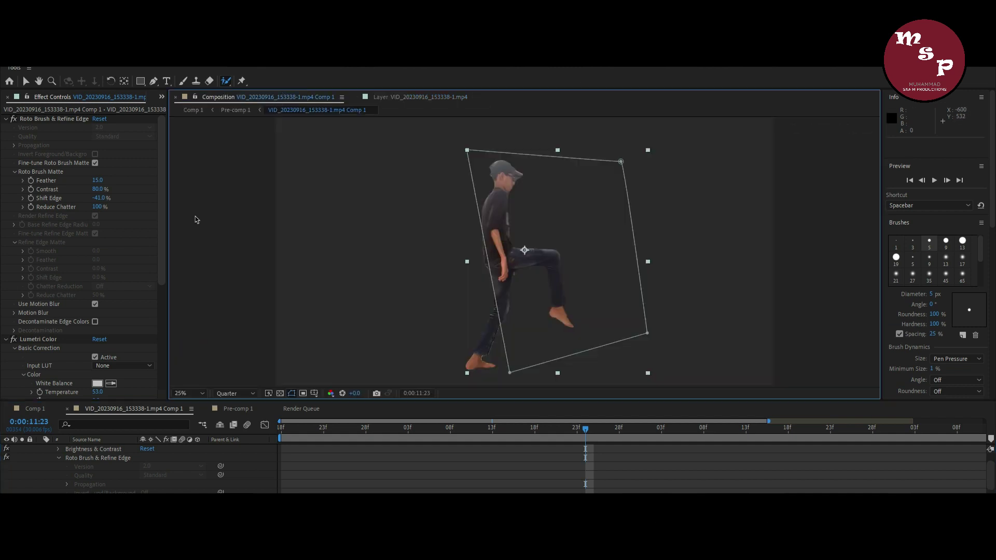
left_click(240, 110)
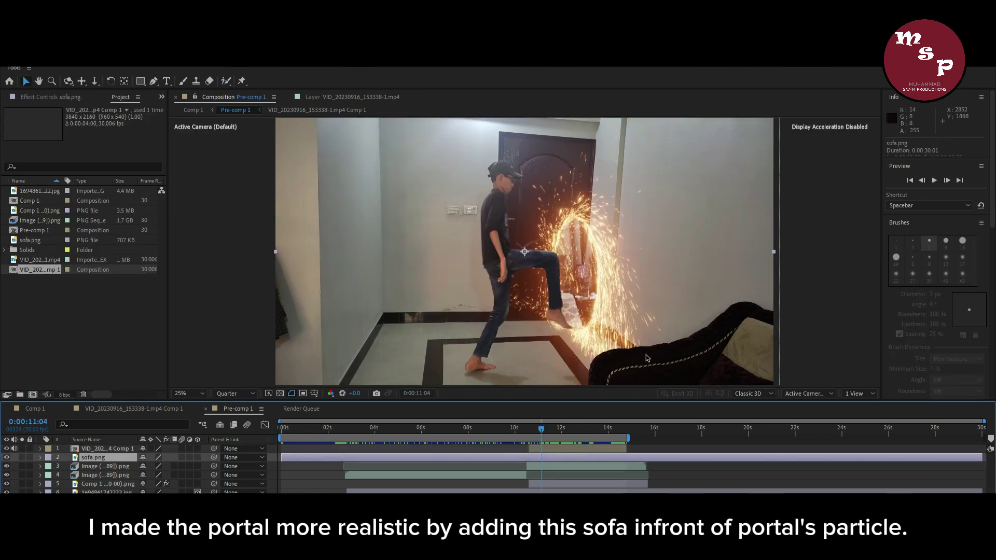
mouse_move(647, 358)
left_mouse_down()
mouse_move(596, 306)
mouse_move(603, 317)
mouse_move(592, 292)
mouse_move(638, 352)
mouse_move(576, 333)
mouse_move(602, 327)
mouse_move(649, 361)
mouse_move(575, 332)
mouse_move(649, 358)
left_mouse_up()
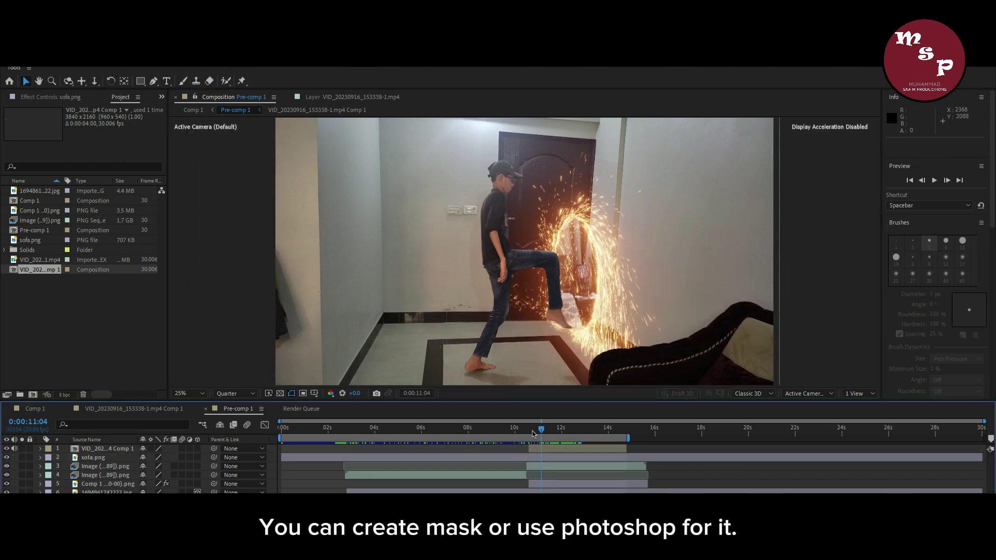
At 0:00:10:29, select the Comp 1 (0-00-00).png still layer and toggle the portal particle layers' visibility off and back on
left_click_drag(534, 434, 538, 429)
left_click(101, 484)
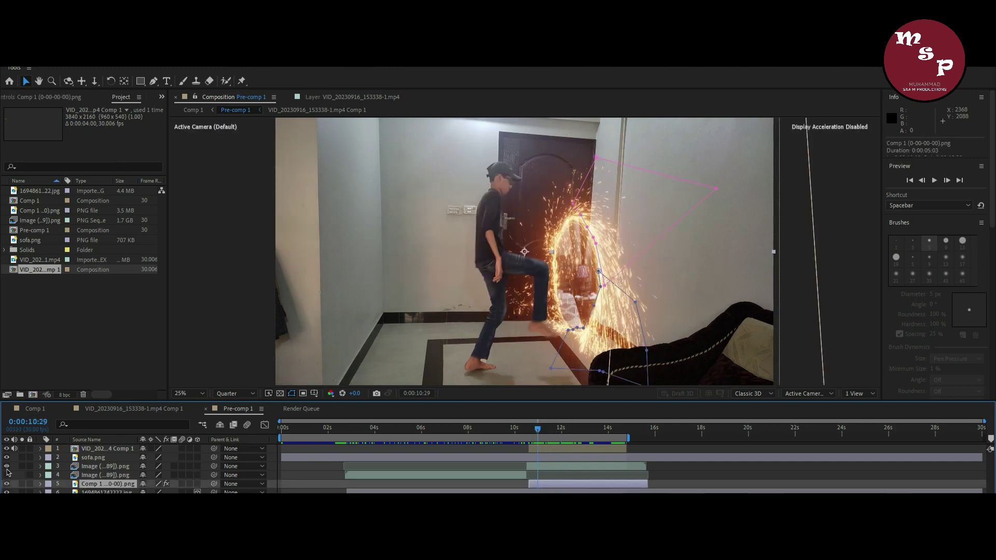
left_click(7, 466)
left_click(7, 458)
left_click(7, 492)
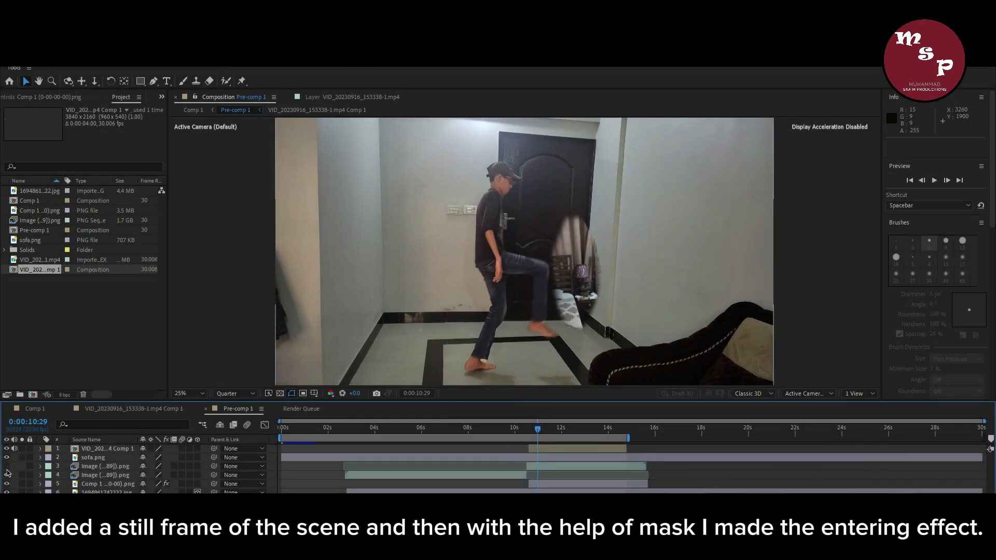
left_click_drag(7, 473, 7, 466)
Examine the Comp 1 (0-00-00).png still's masks in its layer view, and return to Pre-comp 1 to inspect the leg entering the portal
double_click(544, 484)
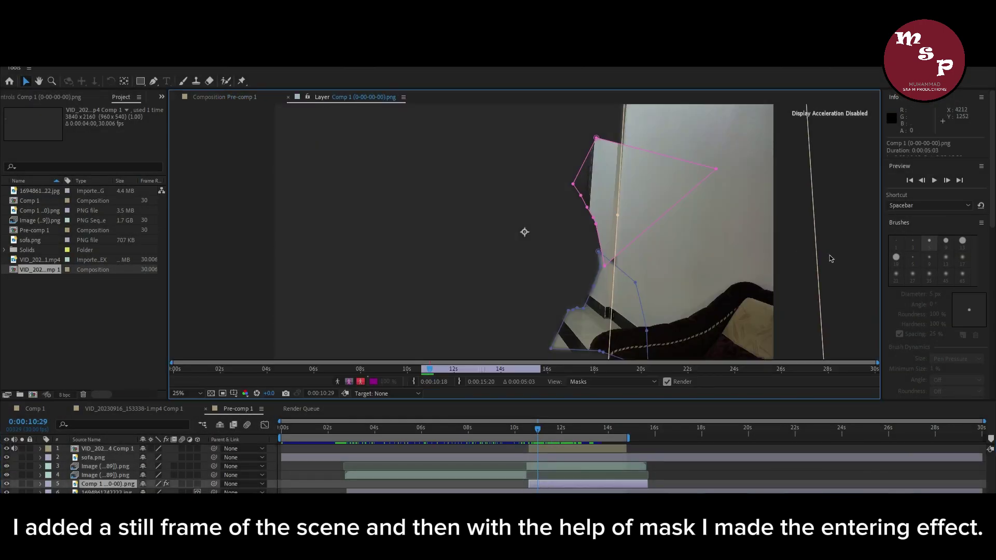
left_click_drag(540, 431, 531, 431)
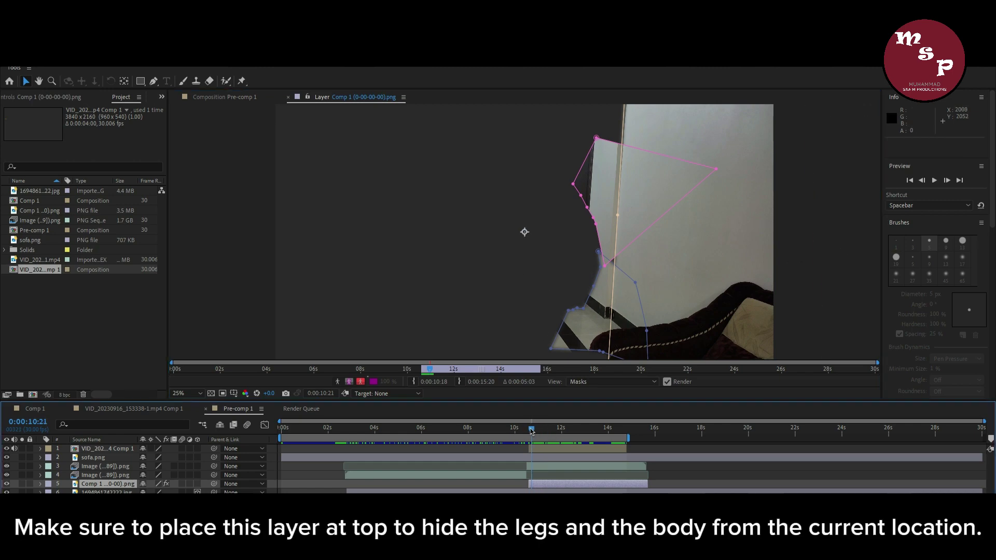
left_click(225, 97)
scroll(540, 202, "up", 1)
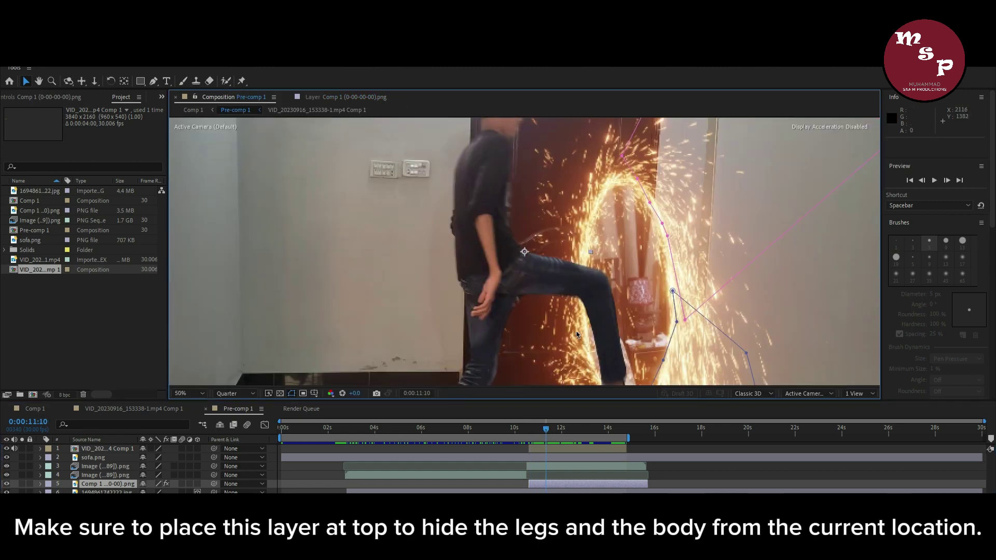
middle_click_drag(633, 342, 529, 167)
Expand the Comp 1 (0-00-00).png layer's masks and scrub through the Mask 1 keyframes as the man steps into the portal
left_click(41, 484)
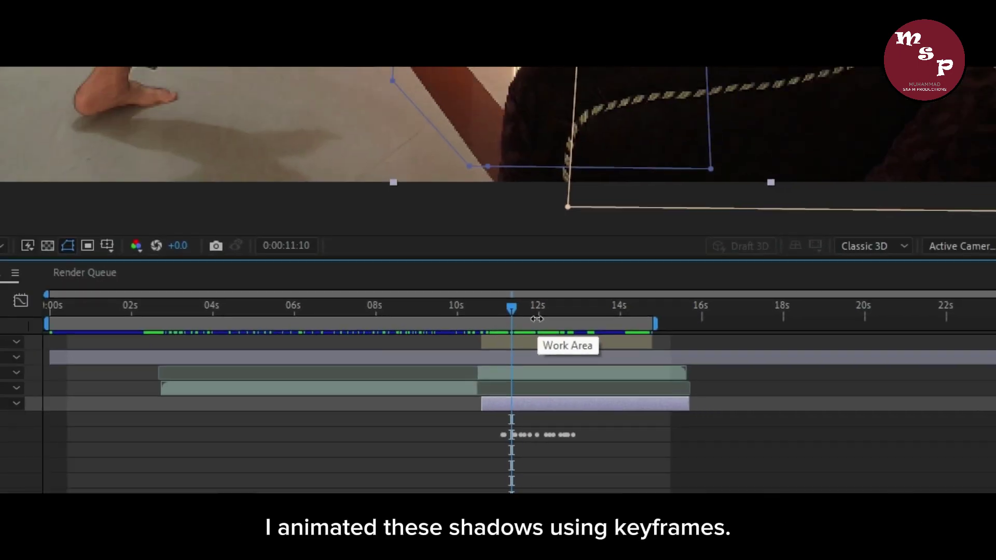
left_click_drag(525, 193, 585, 196)
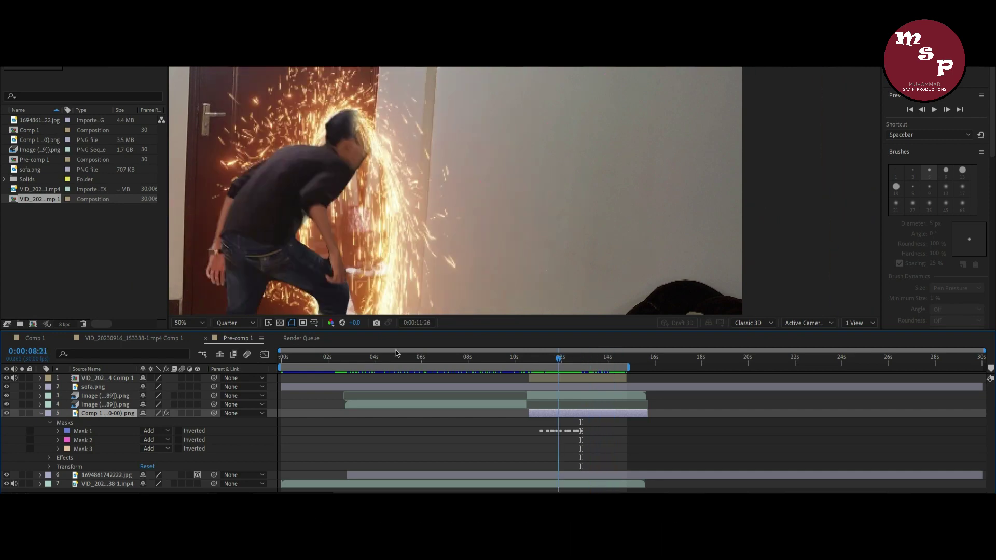
scroll(519, 218, "down", 2)
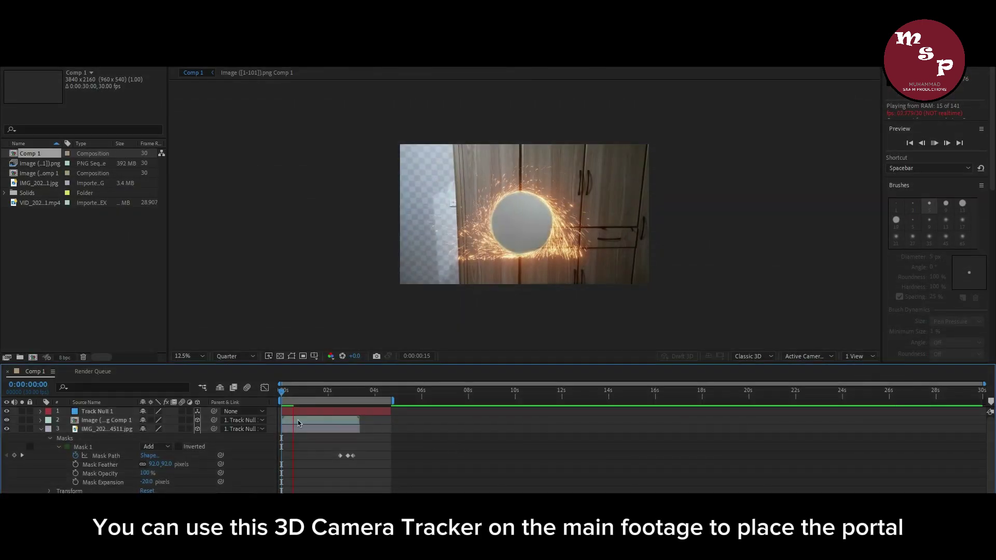
Review Comp 1's tracking setup, examining the camera tracking command and the parent options of the Image ([1-101]).png Comp 1 portal layer
left_click(40, 430)
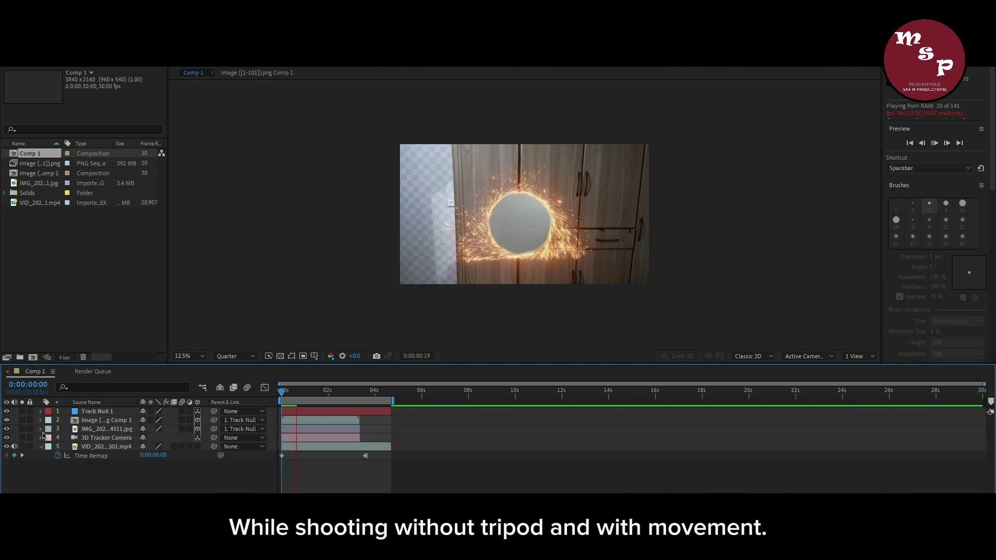
left_click(56, 447)
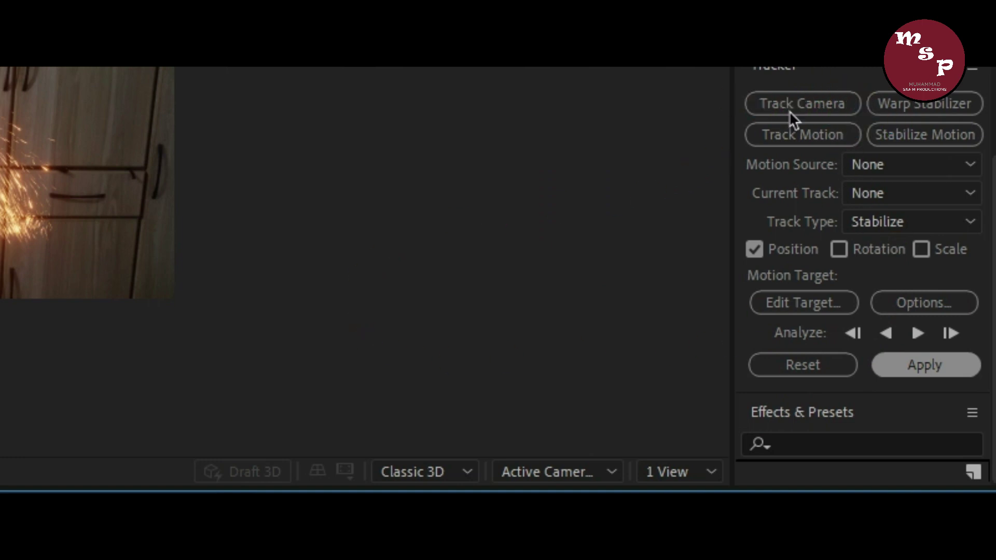
left_click(789, 106)
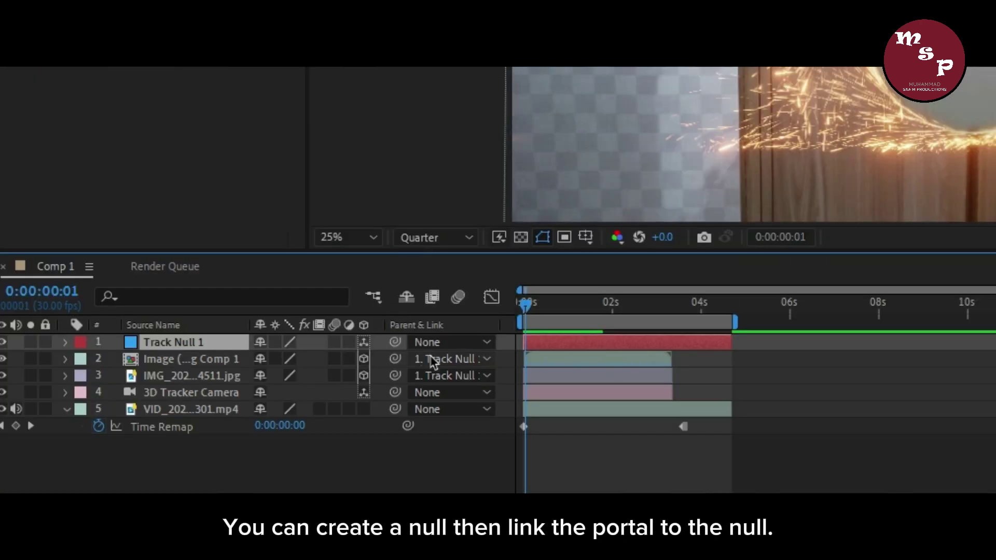
left_click(451, 359)
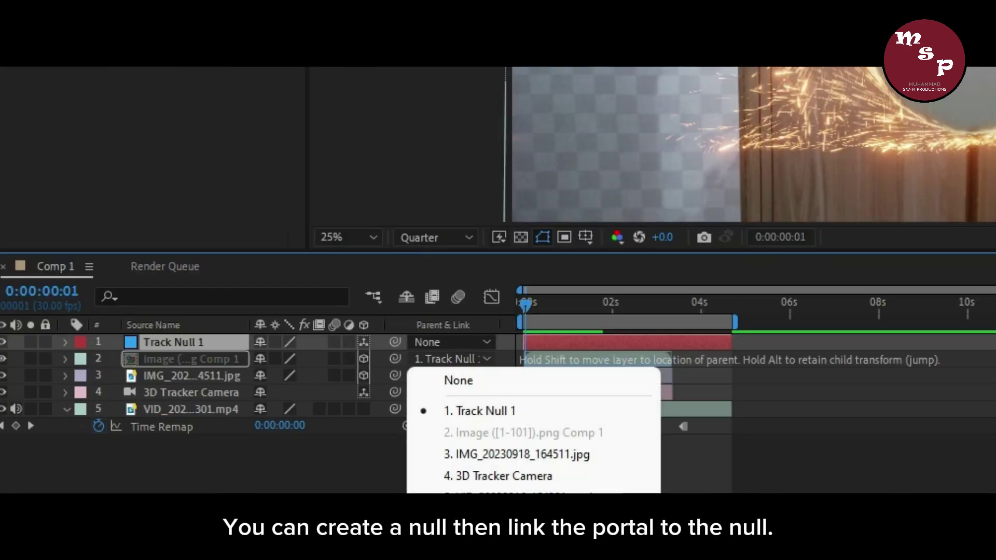